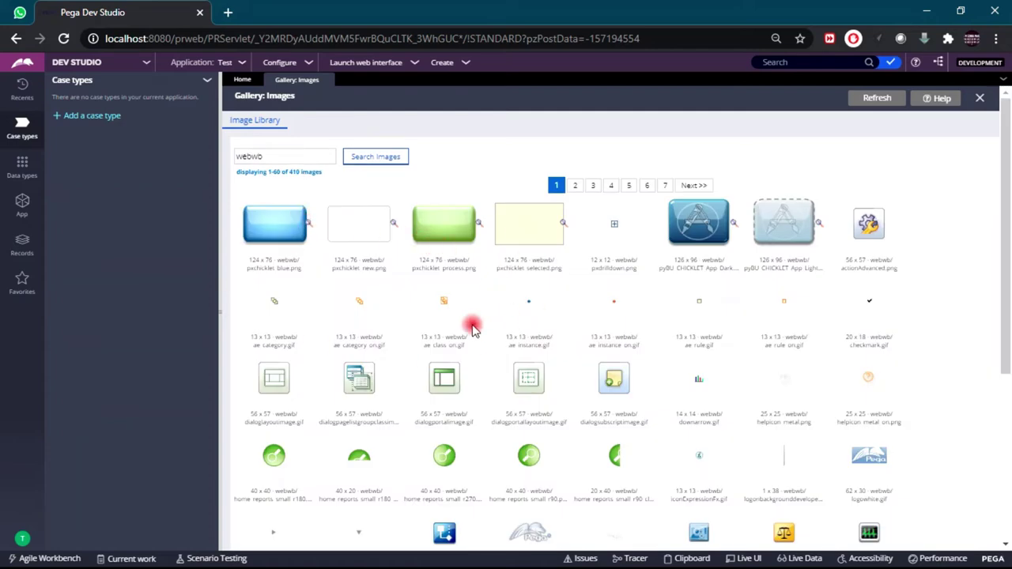
# Start a new Binary File record with label goodmorning, app name webwb and file type jpg.
pyautogui.click(466, 67)
pyautogui.moveTo(512, 270)
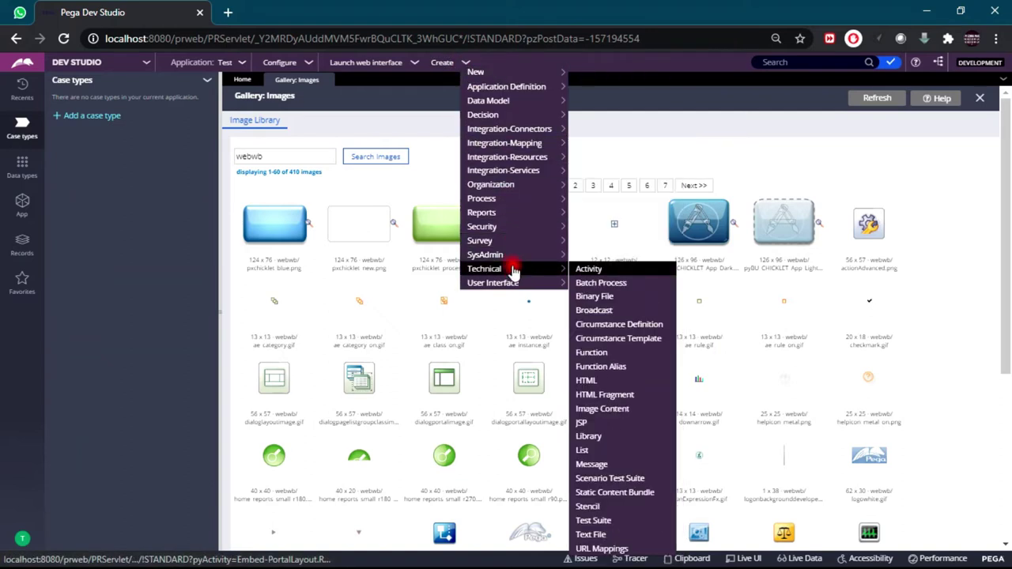
pyautogui.click(601, 296)
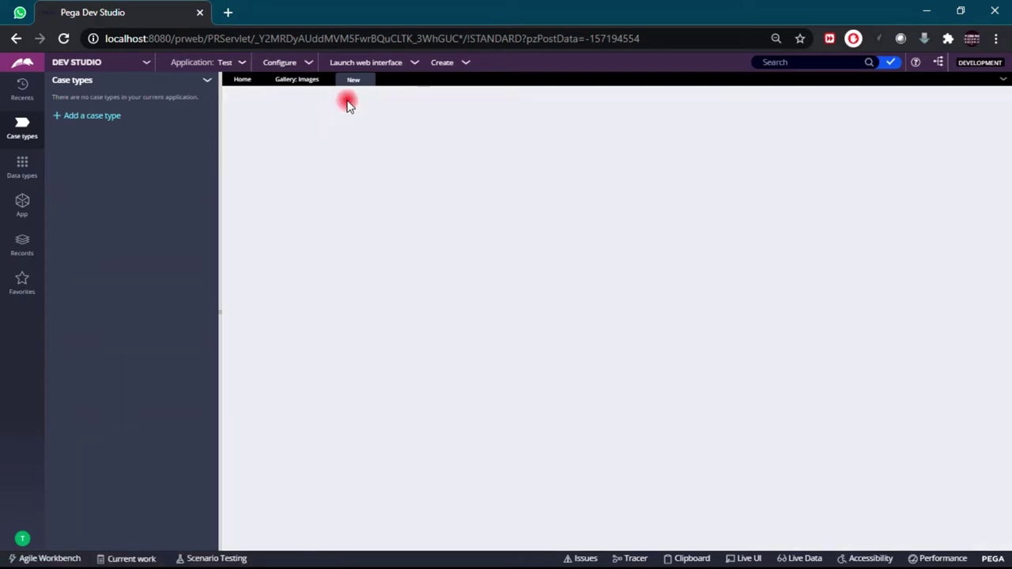
pyautogui.write('goodmorning')
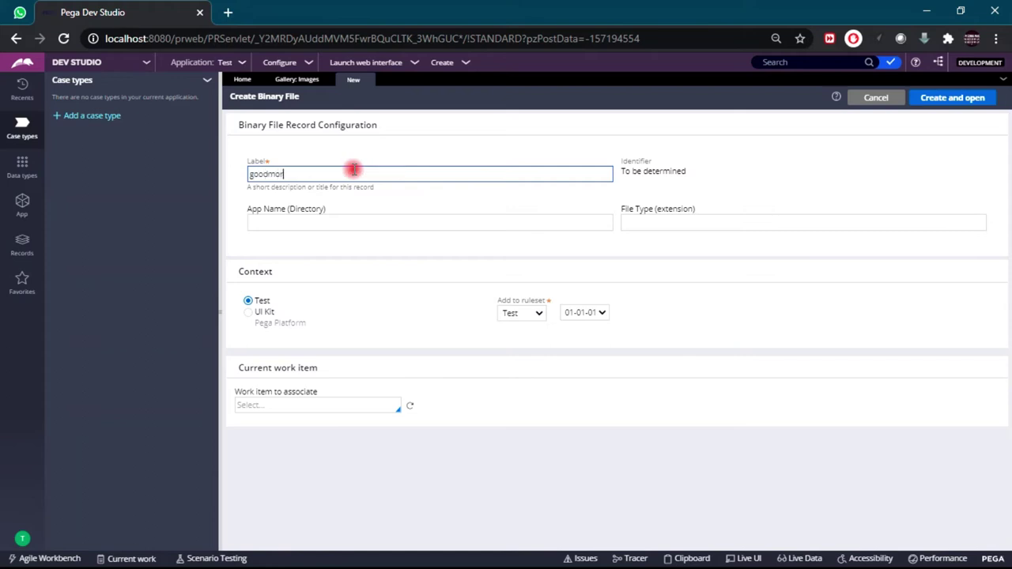
pyautogui.click(350, 220)
pyautogui.write('webwb')
pyautogui.click(641, 227)
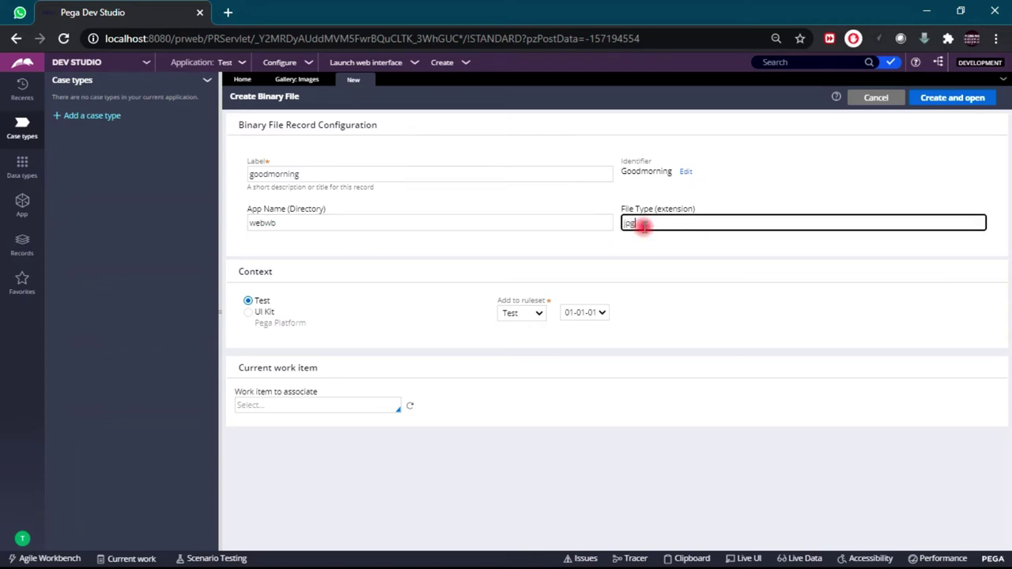
pyautogui.doubleClick(632, 225)
pyautogui.click(641, 196)
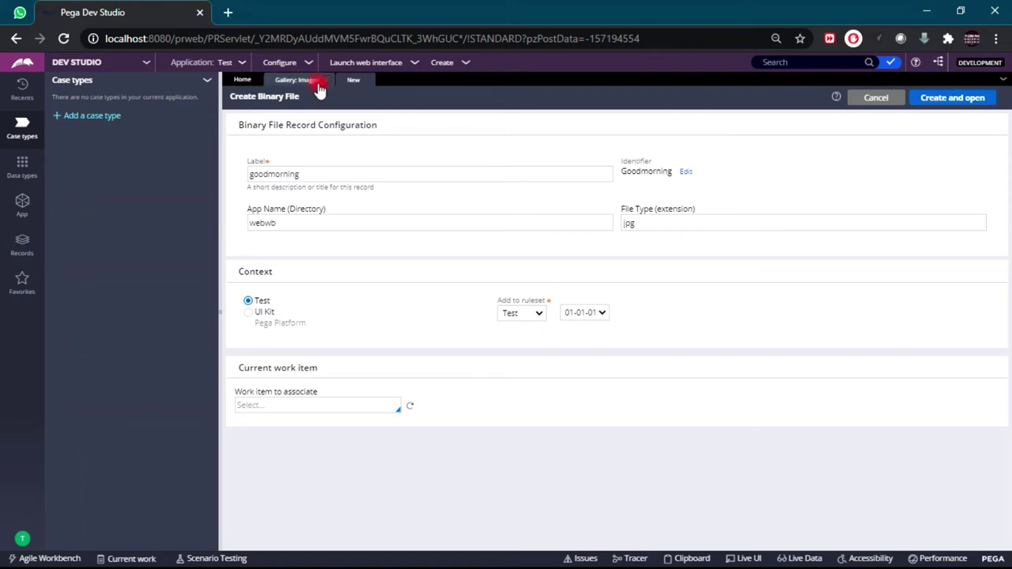
# Search the image gallery for goodmorning to check whether that name is already used.
pyautogui.click(292, 81)
pyautogui.click(291, 155)
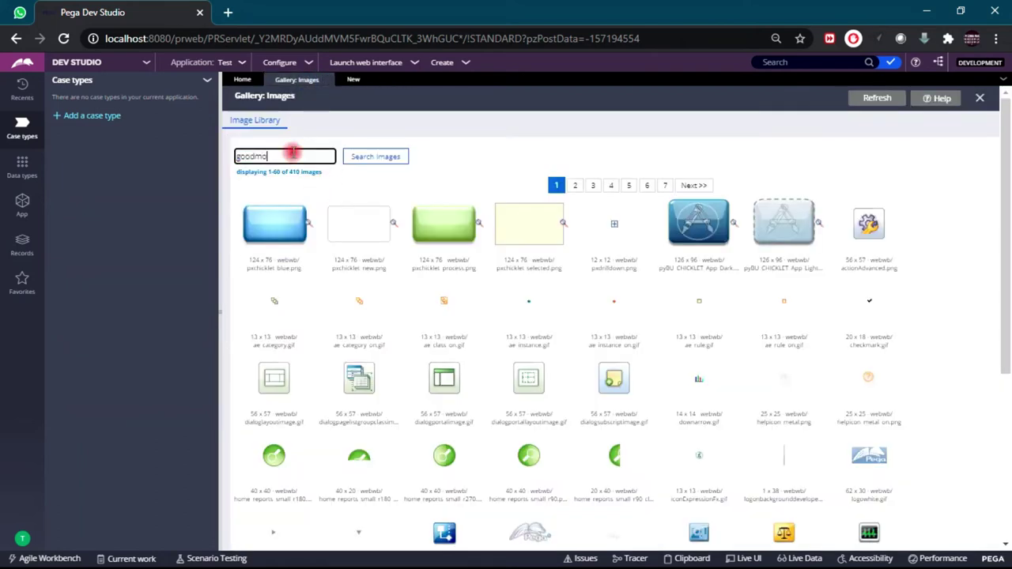
pyautogui.write('goodmorning')
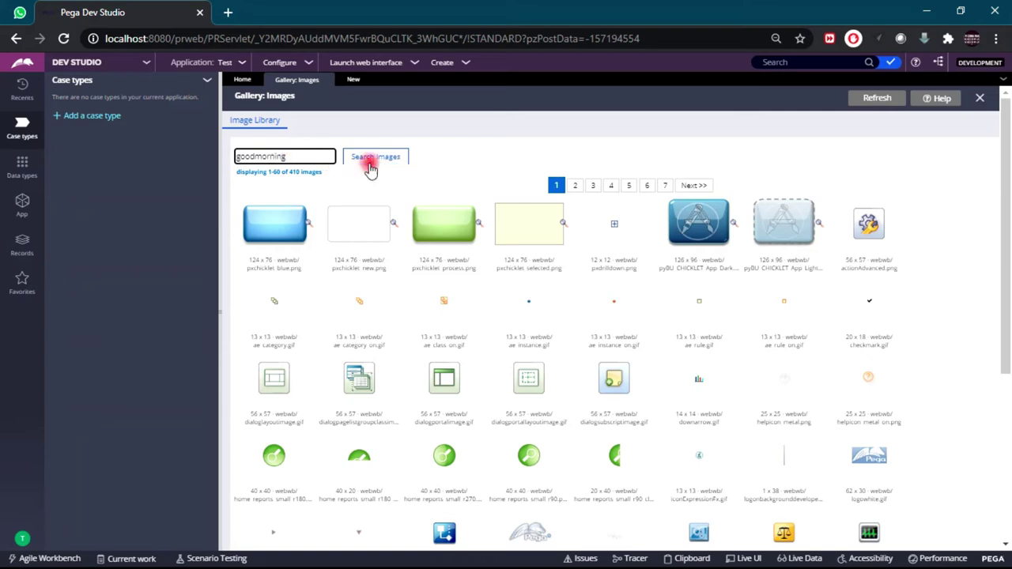
pyautogui.click(370, 159)
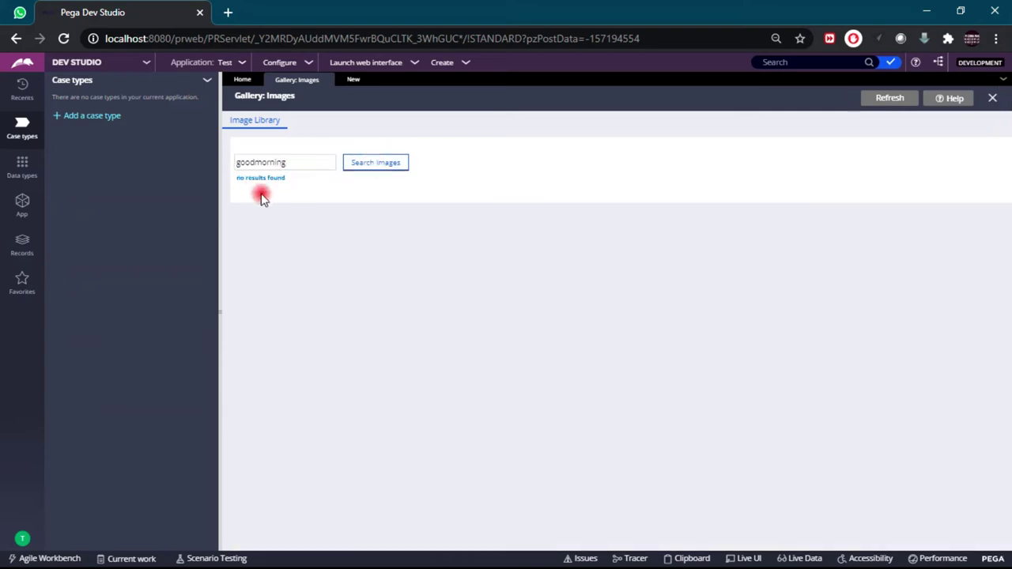
# Return to the goodmorning binary file form, then create and open the record.
pyautogui.click(353, 80)
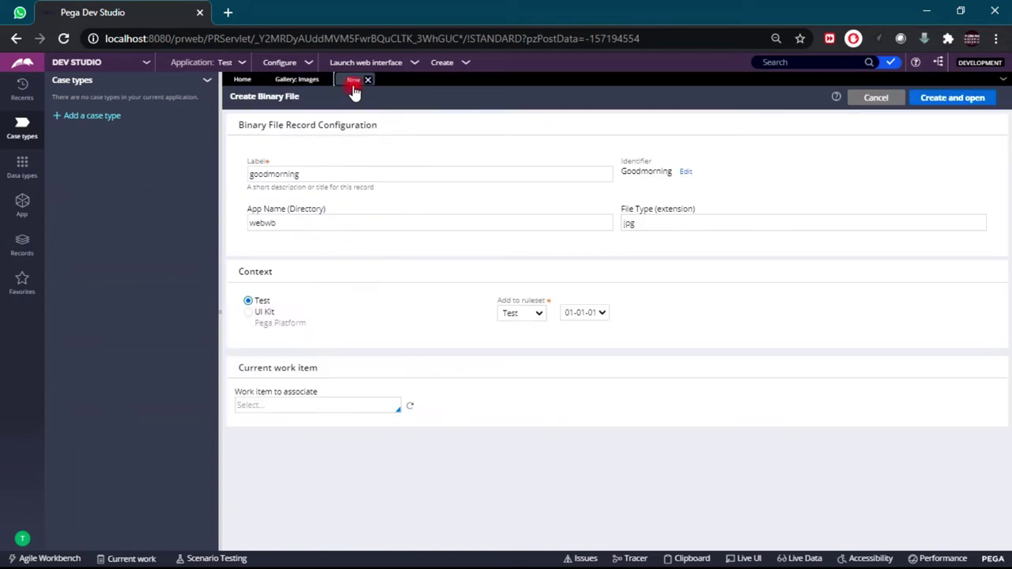
pyautogui.click(263, 167)
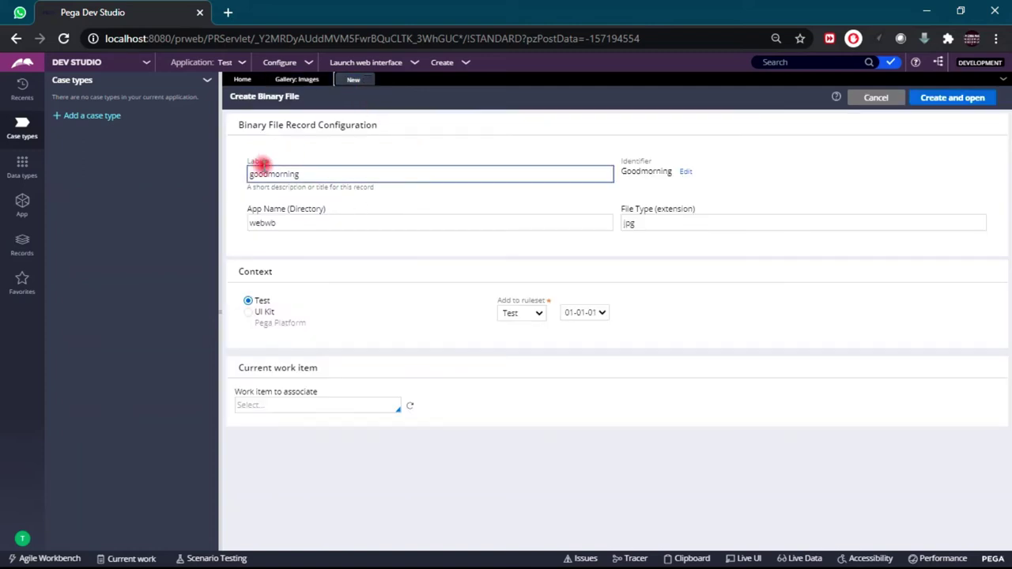
pyautogui.click(963, 100)
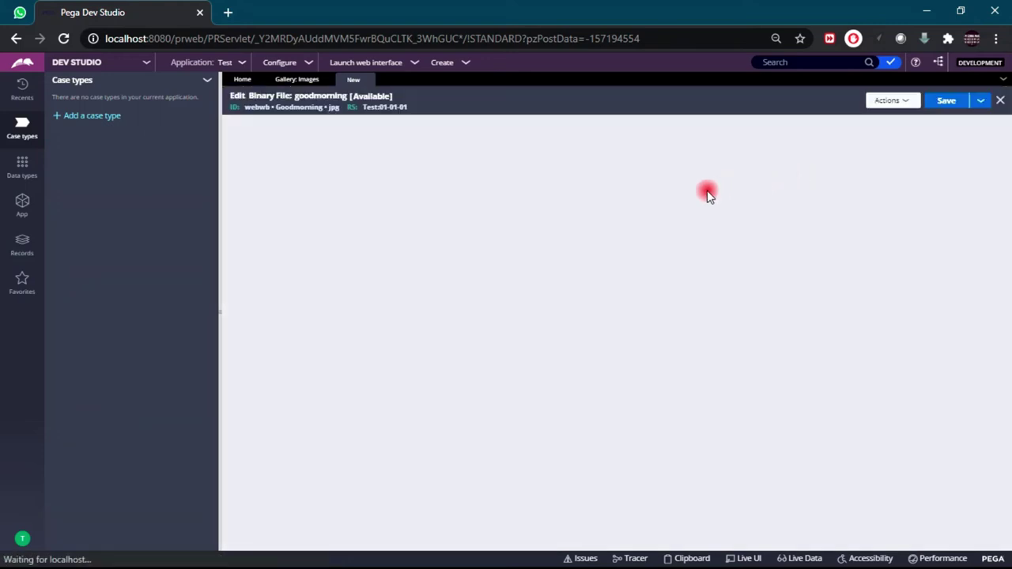
# Upload Good-Morning-poppy-flower-500x500.jpg from Downloads to the goodmorning binary file and save the record.
pyautogui.click(276, 183)
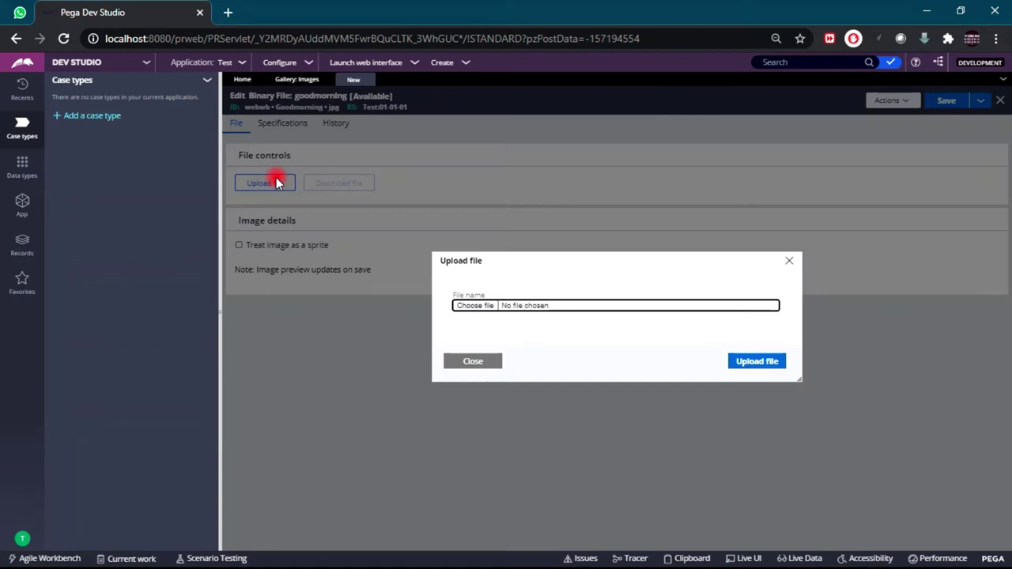
pyautogui.click(478, 306)
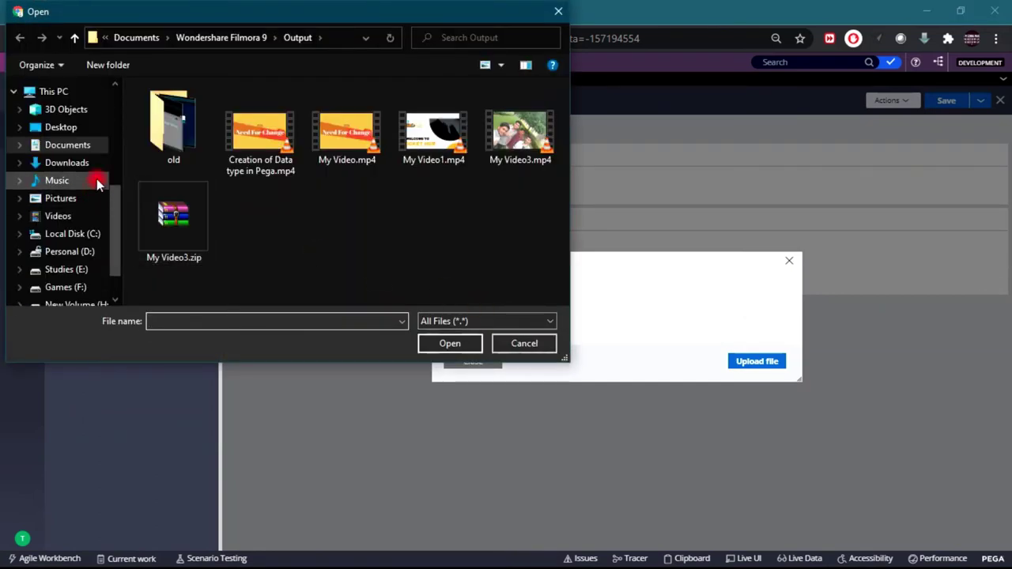
pyautogui.click(67, 163)
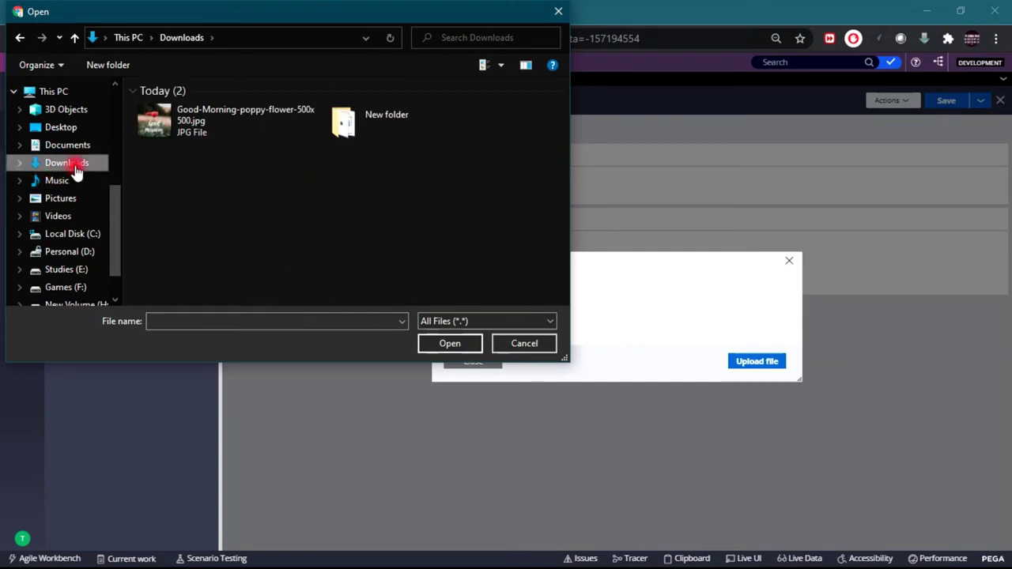
pyautogui.doubleClick(170, 130)
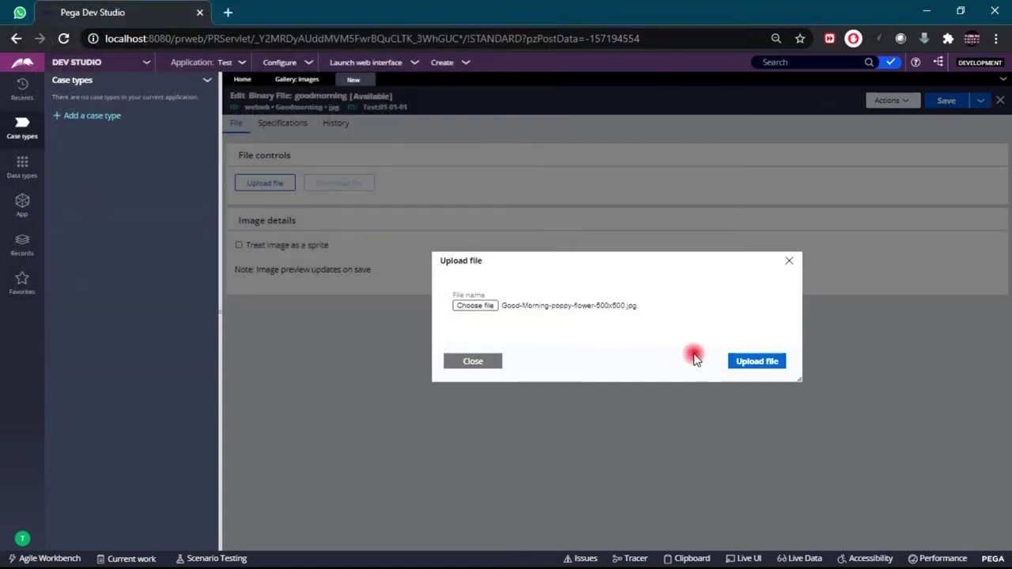
pyautogui.click(762, 362)
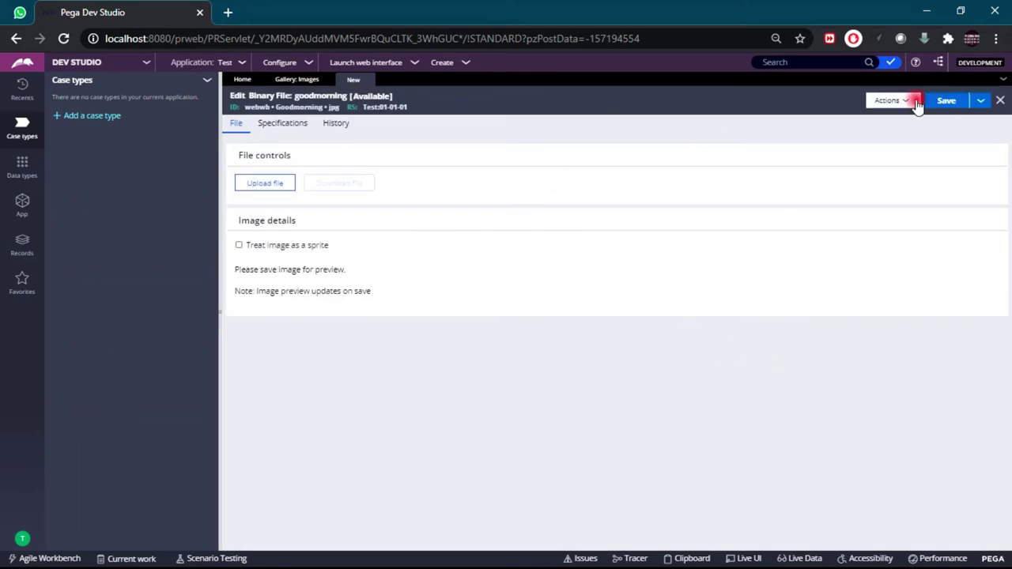
pyautogui.click(943, 102)
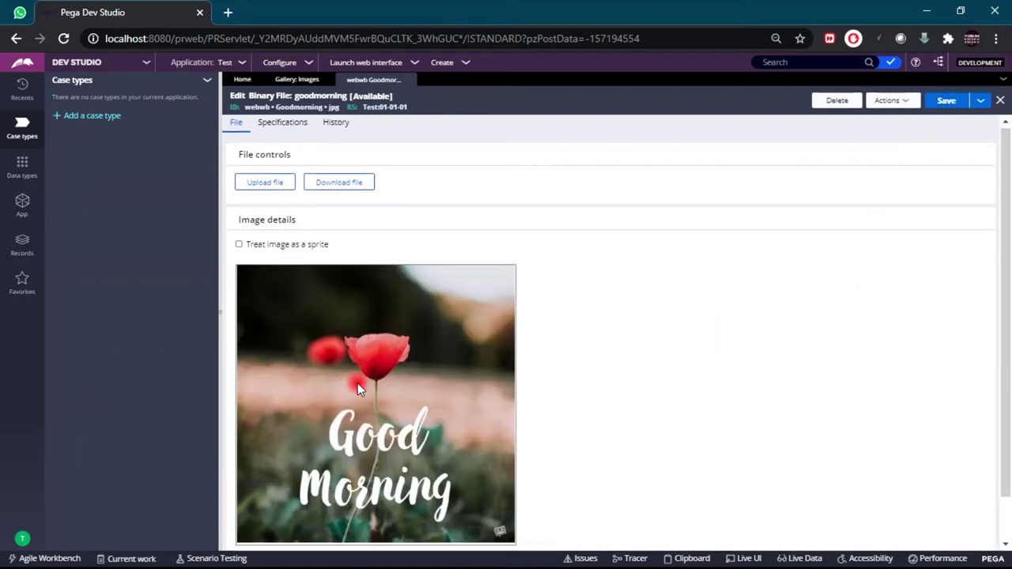
pyautogui.scroll(-2, 358, 389)
pyautogui.scroll(2, 554, 238)
pyautogui.click(967, 102)
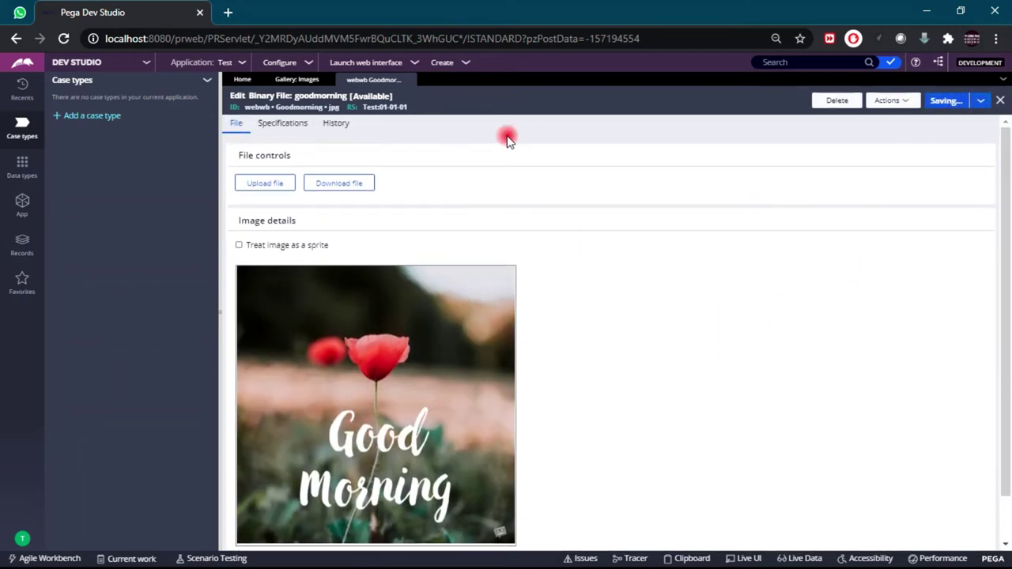
# Repeat the goodmorning search in the image gallery to look for the uploaded image.
pyautogui.click(297, 80)
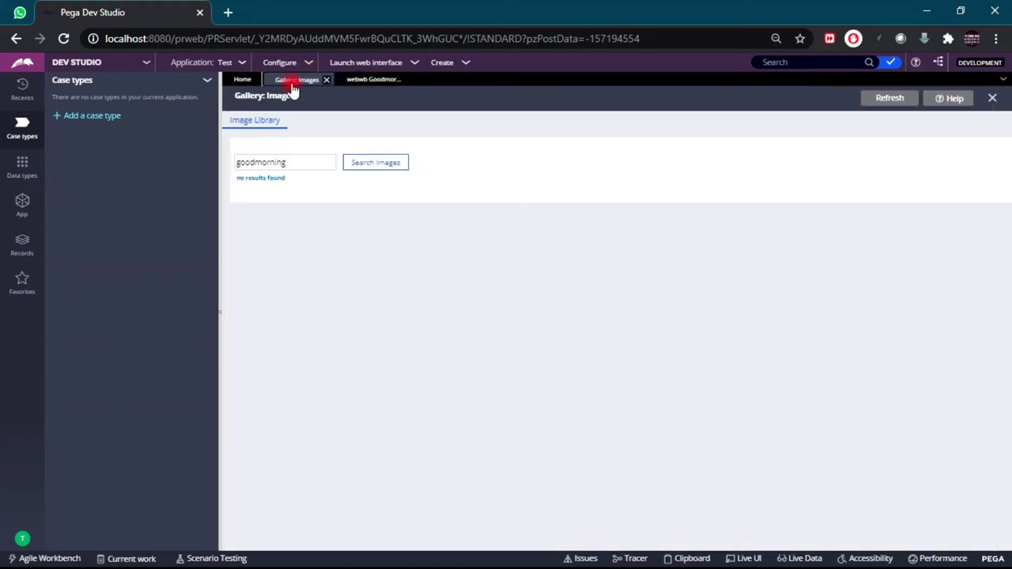
pyautogui.click(380, 165)
pyautogui.click(273, 219)
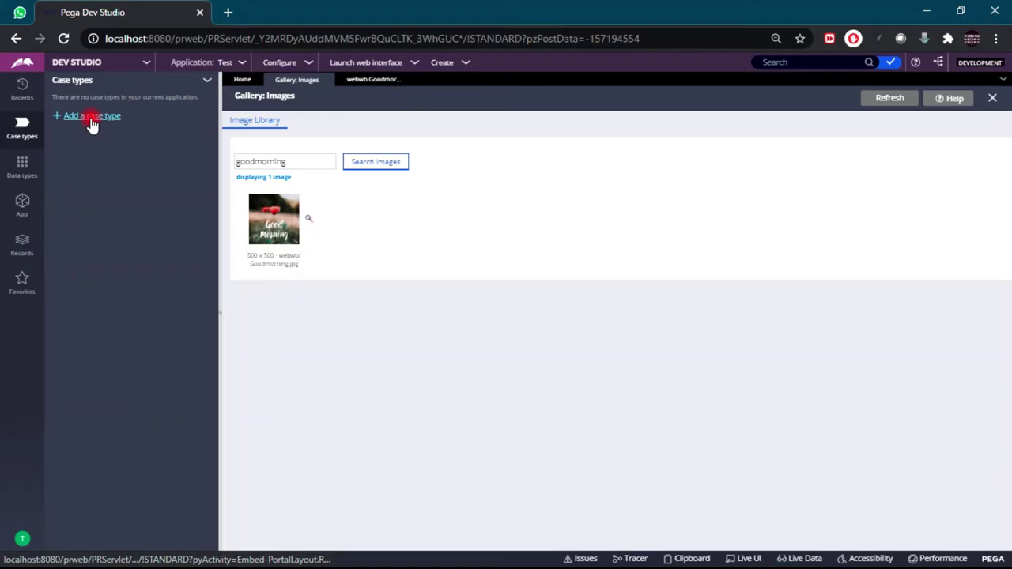
# Add a case type named Sample.
pyautogui.click(91, 123)
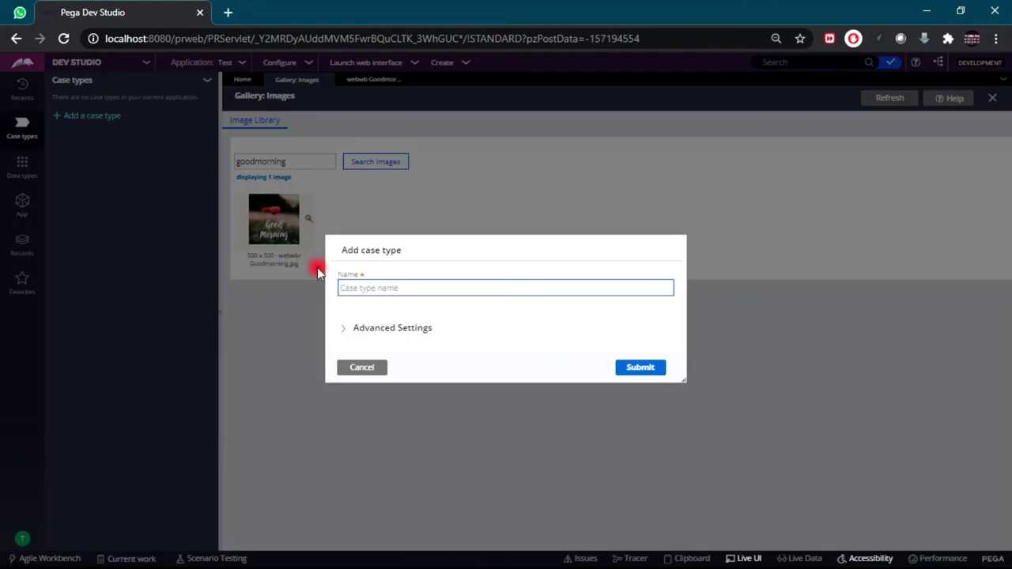
pyautogui.click(348, 287)
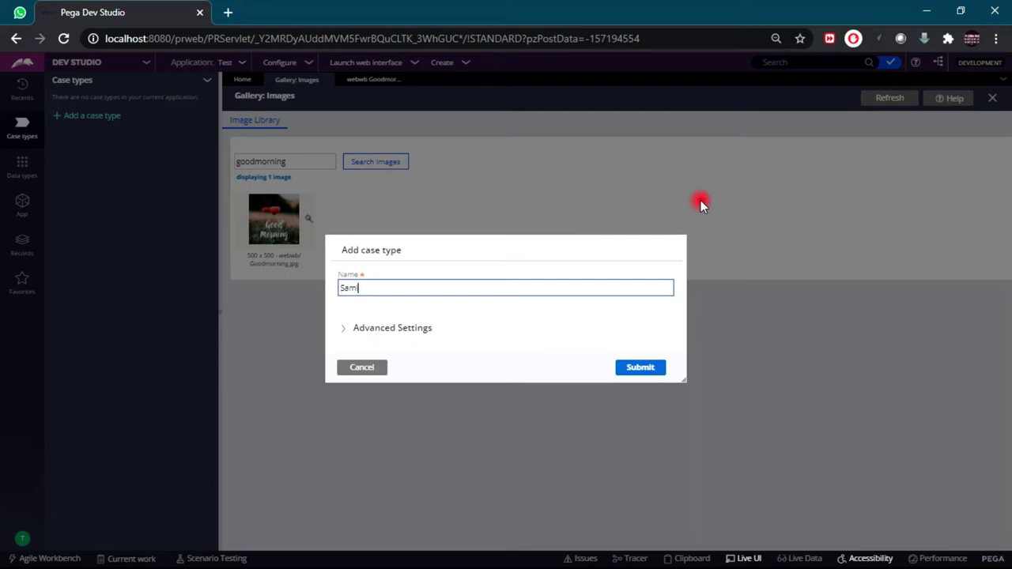
pyautogui.write('e')
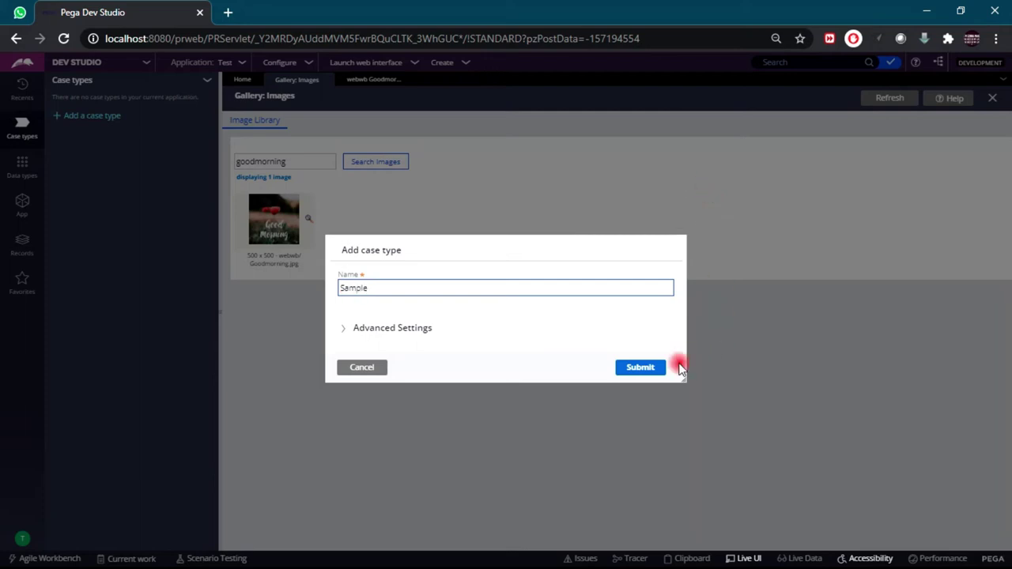
pyautogui.click(650, 369)
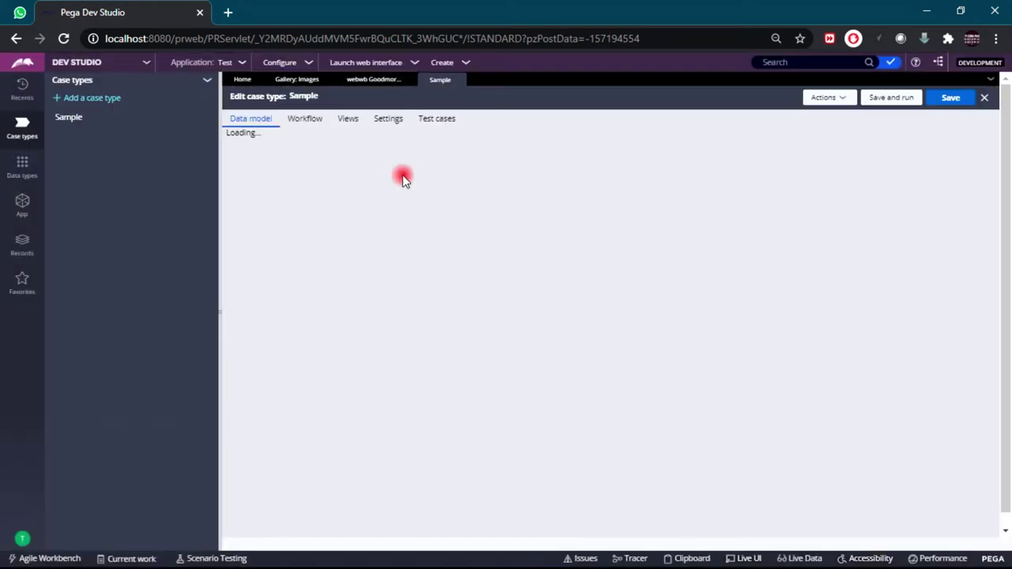
# Add a stage named New to the Sample case life cycle and start a process in it.
pyautogui.click(320, 129)
pyautogui.click(593, 443)
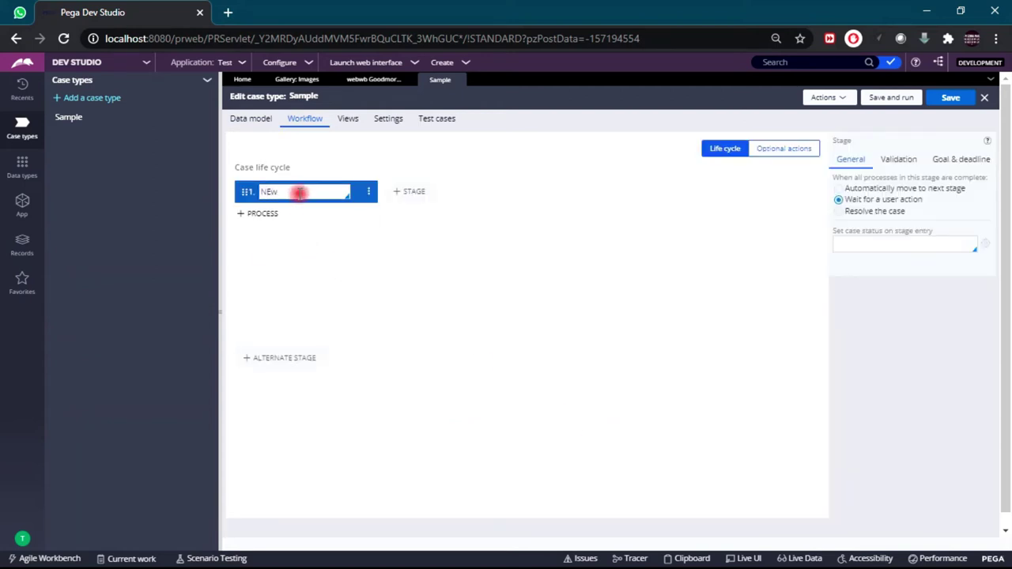
pyautogui.click(259, 213)
pyautogui.click(266, 234)
pyautogui.click(274, 270)
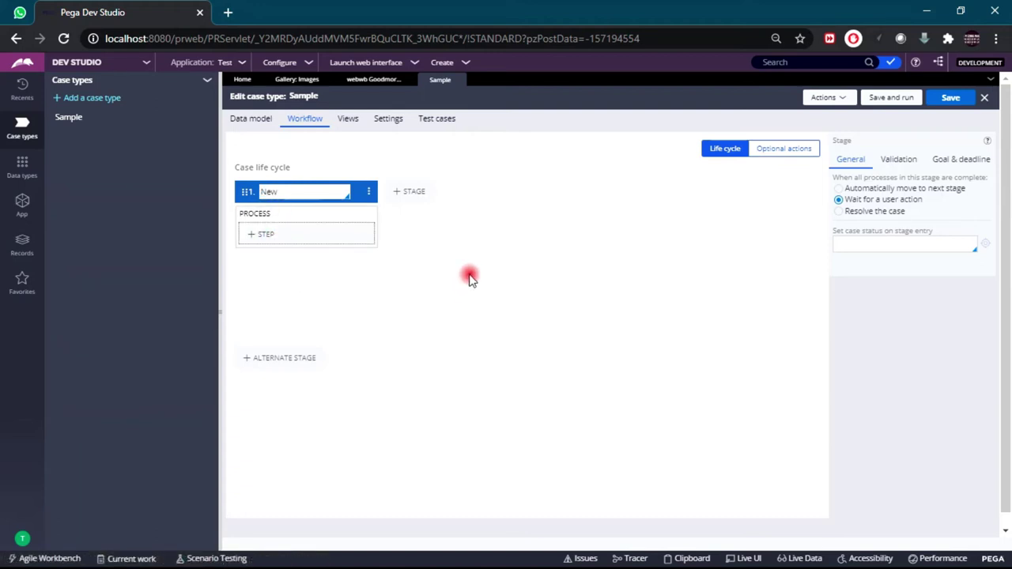
# Add a step named Show image to the process in the New stage.
pyautogui.click(290, 237)
pyautogui.write('Show im')
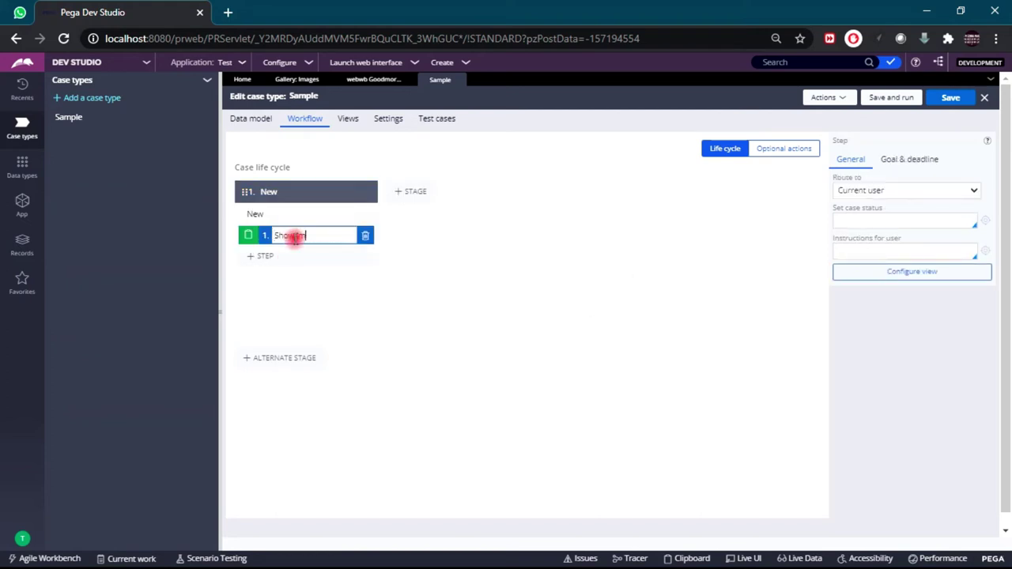
pyautogui.write('age')
# Configure the Show image step's view with a single-line text field called Name.
pyautogui.click(892, 283)
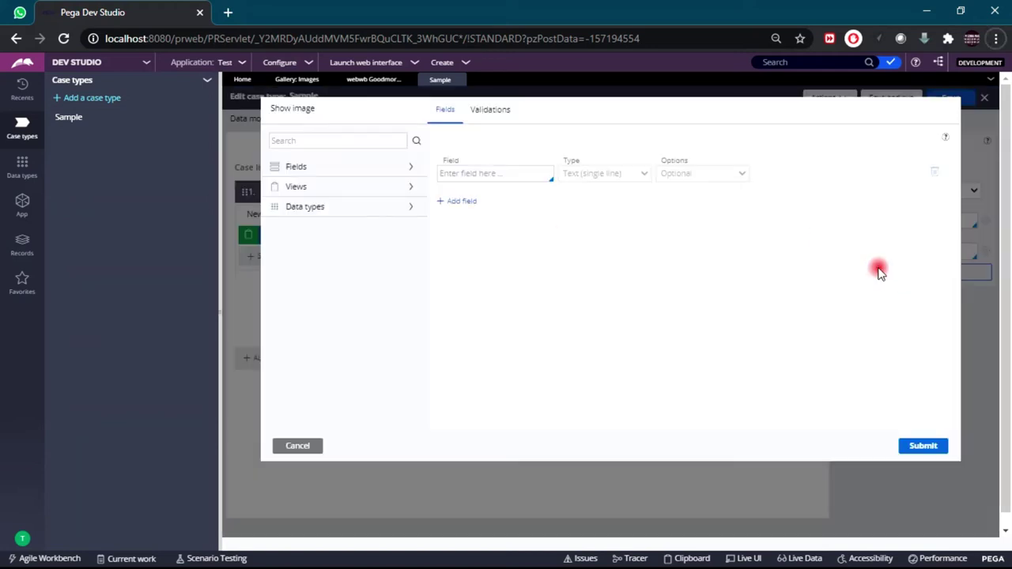
pyautogui.click(477, 176)
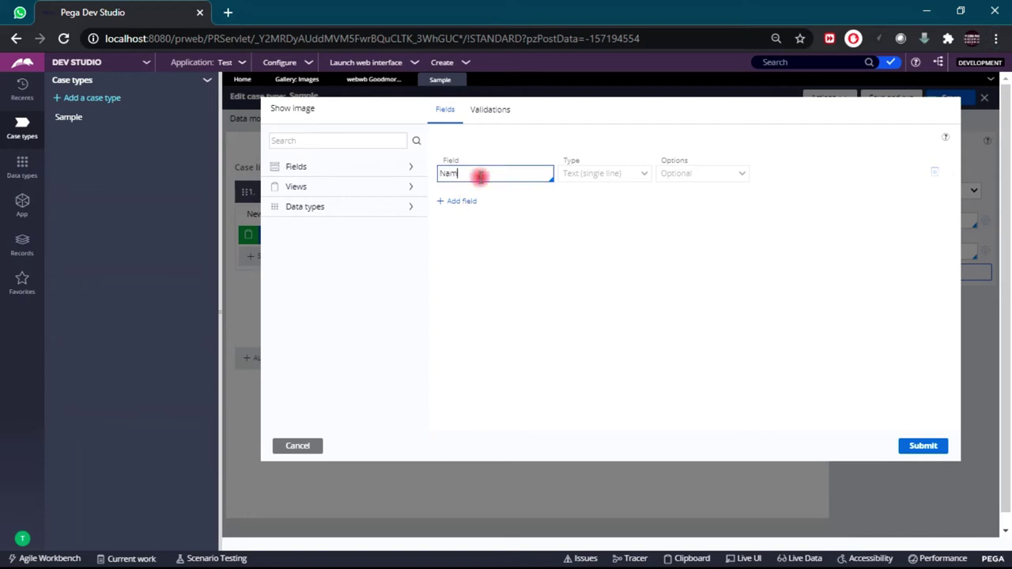
pyautogui.click(922, 448)
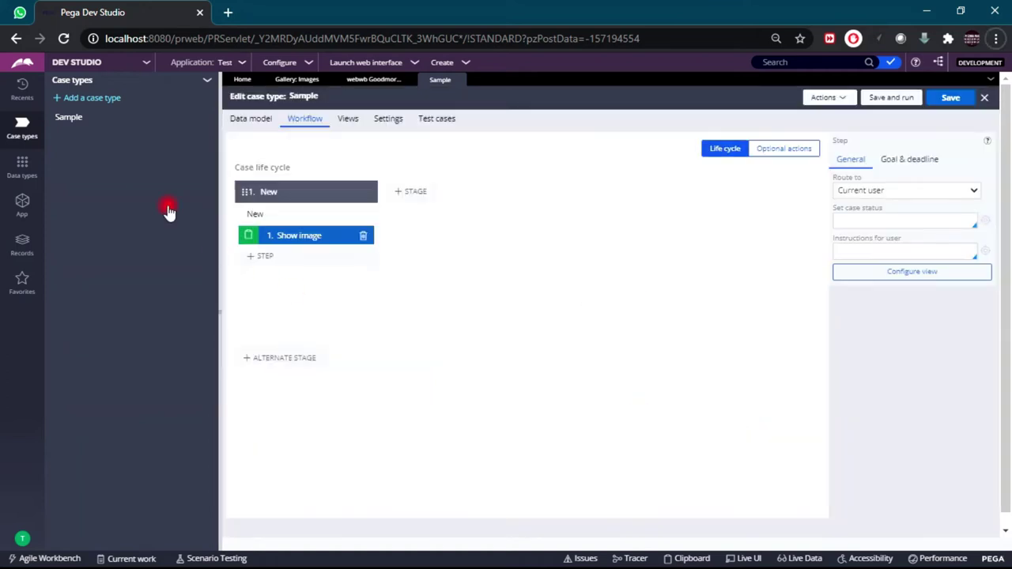
# Open the ShowImage section rule from the Sample class's user interface rules.
pyautogui.click(12, 212)
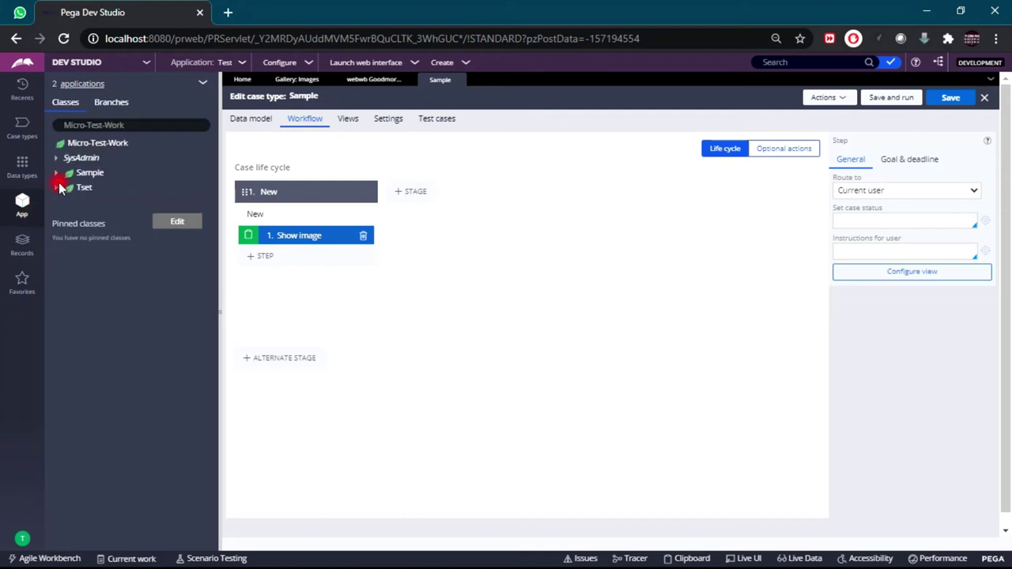
pyautogui.click(66, 174)
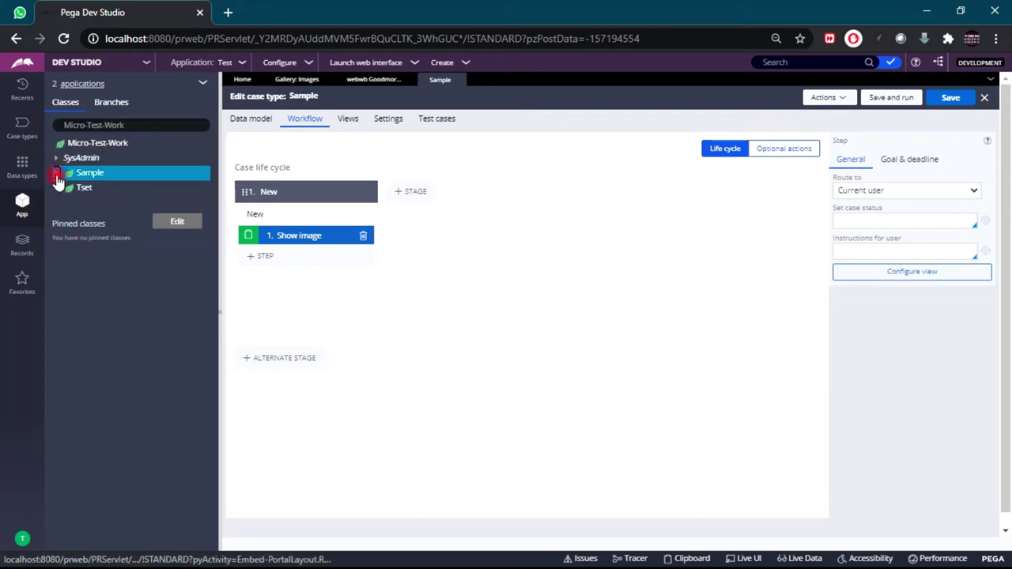
pyautogui.click(56, 174)
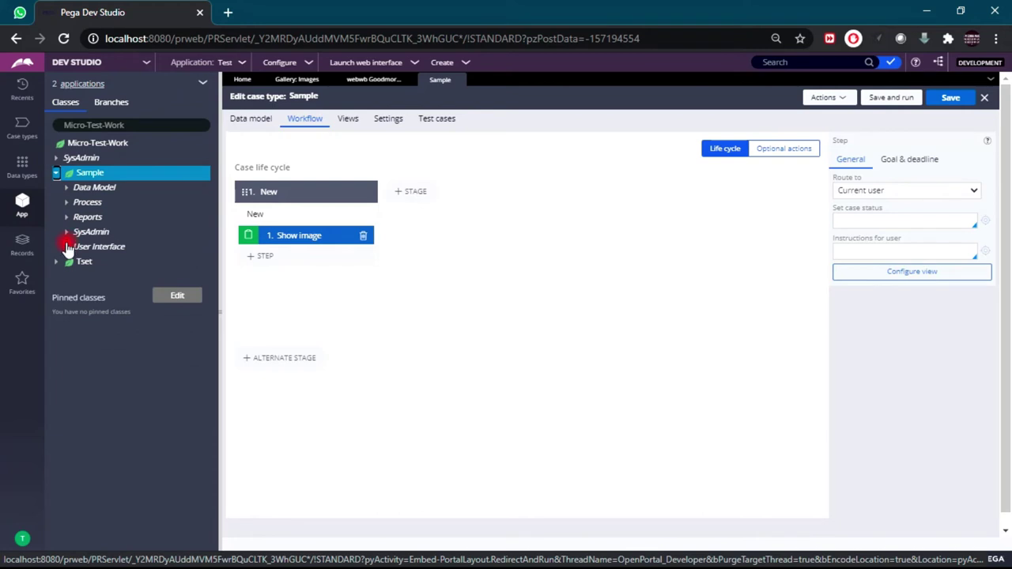
pyautogui.click(66, 247)
pyautogui.click(76, 262)
pyautogui.click(112, 278)
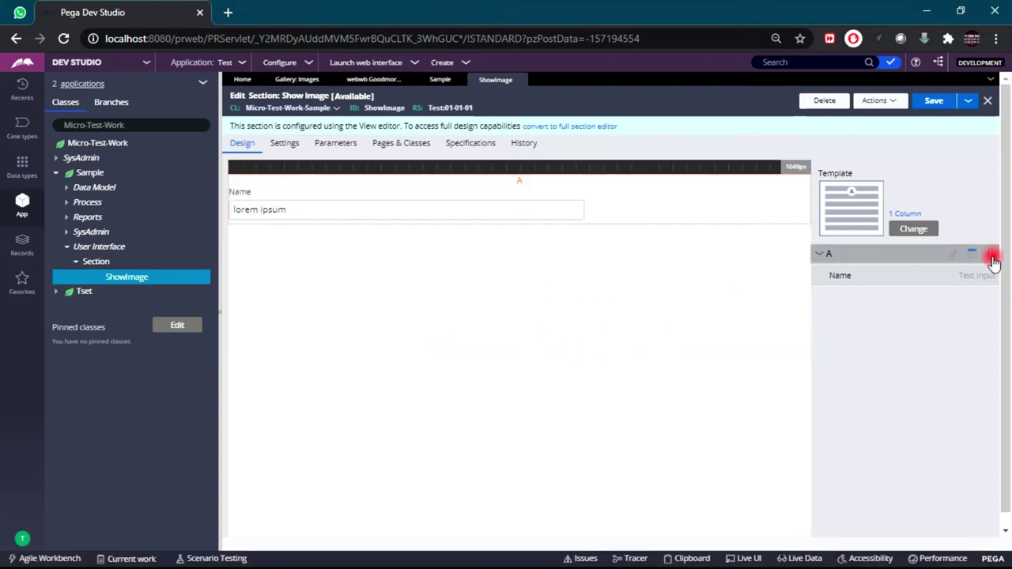
# Add an Image control from the data display controls to region A of the ShowImage section.
pyautogui.click(993, 258)
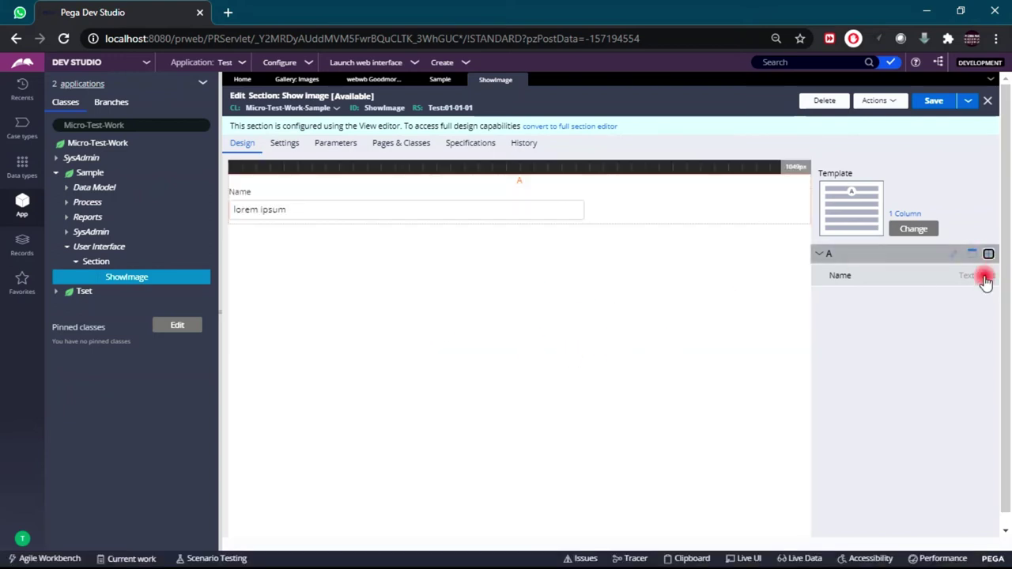
pyautogui.scroll(-1, 949, 379)
pyautogui.click(870, 536)
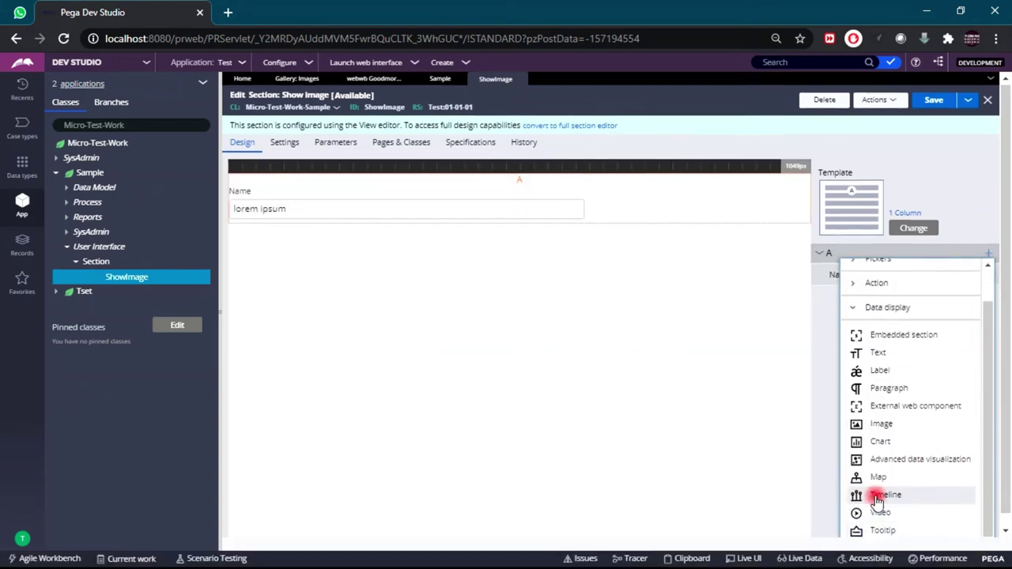
pyautogui.scroll(-1, 879, 458)
pyautogui.click(876, 411)
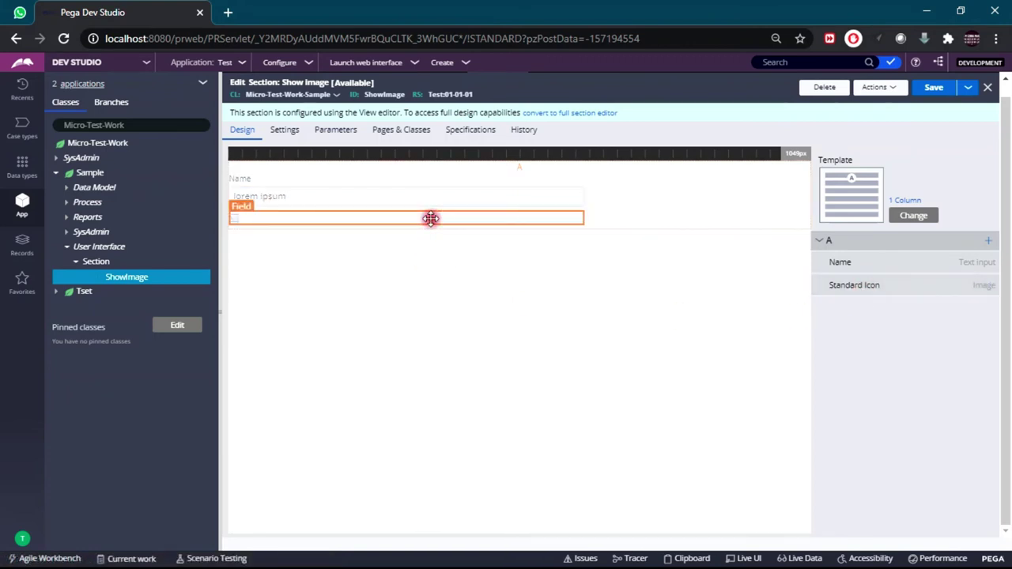
# Set the icon source of the new image control to Image in its cell properties.
pyautogui.doubleClick(431, 222)
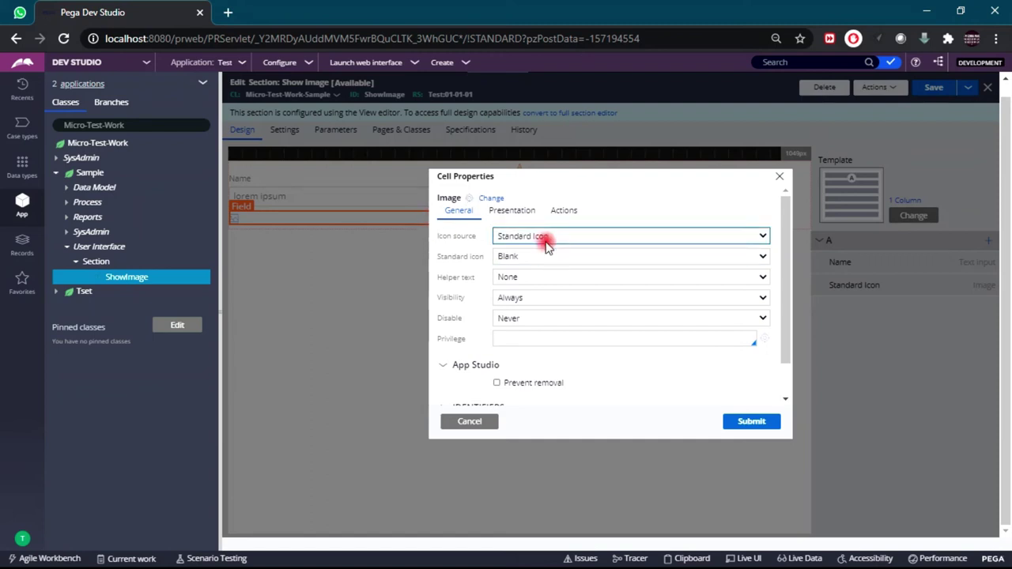
pyautogui.click(523, 236)
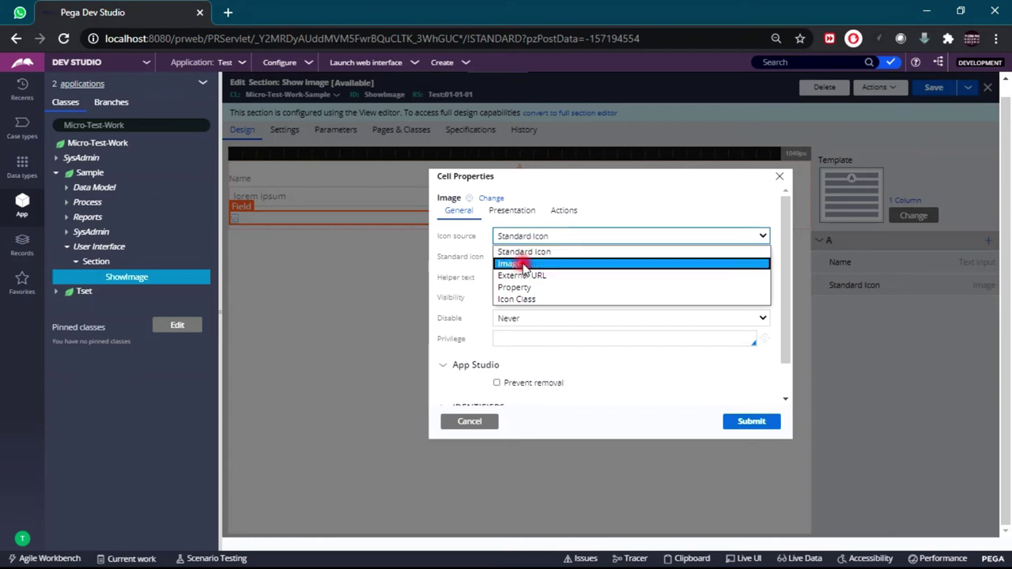
pyautogui.click(522, 264)
pyautogui.click(538, 255)
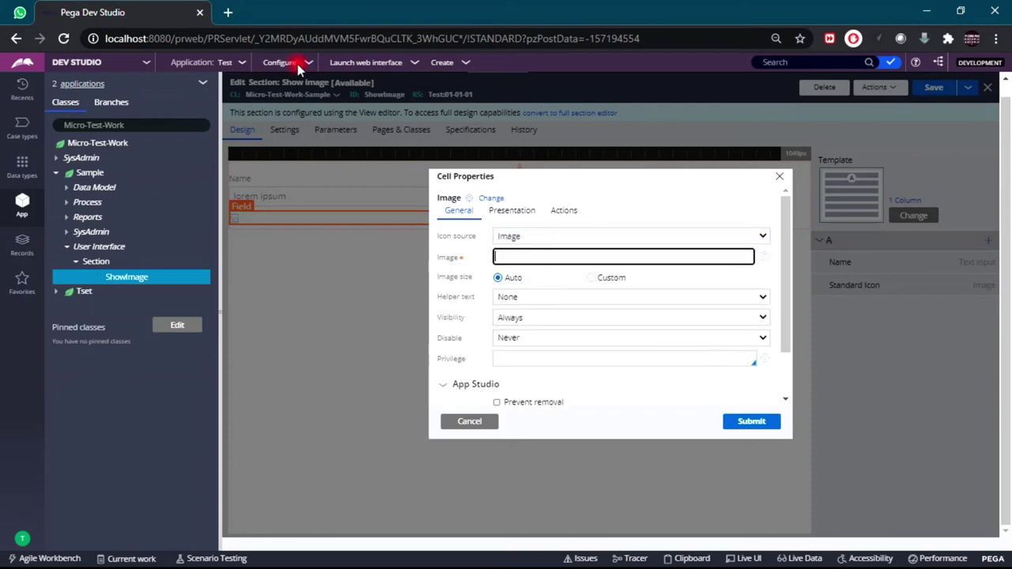
# Copy the ID of the goodmorning binary file rule and paste it as the image control's image value.
pyautogui.moveTo(294, 82)
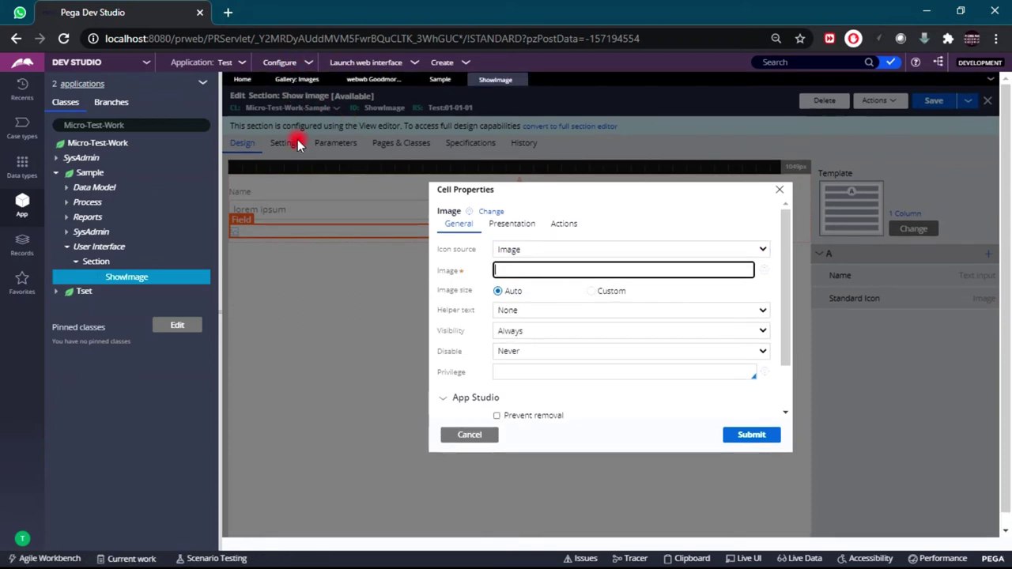
pyautogui.click(361, 82)
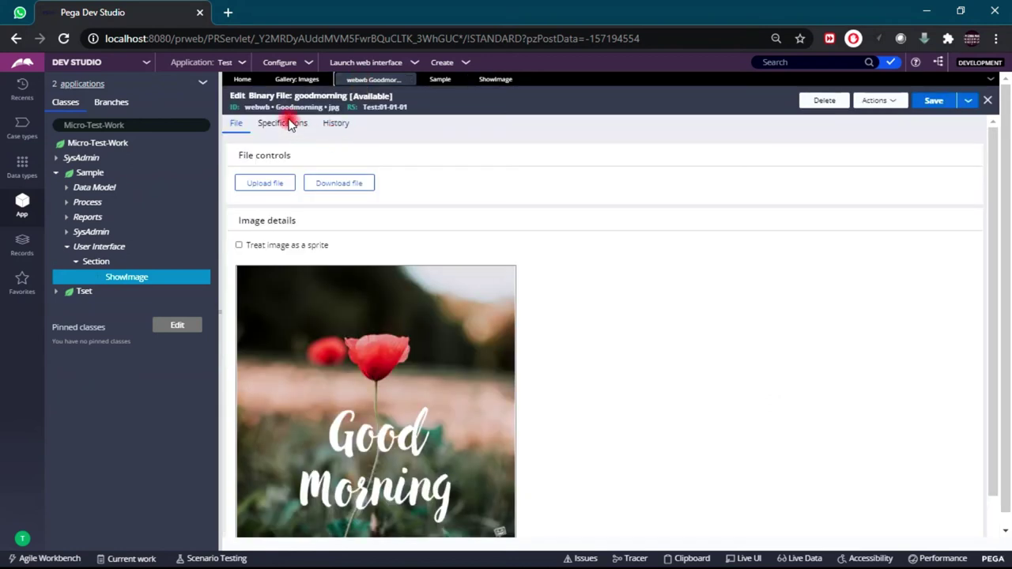
pyautogui.moveTo(339, 106); pyautogui.dragTo(243, 109)
pyautogui.hotkey('ctrl', 'c')
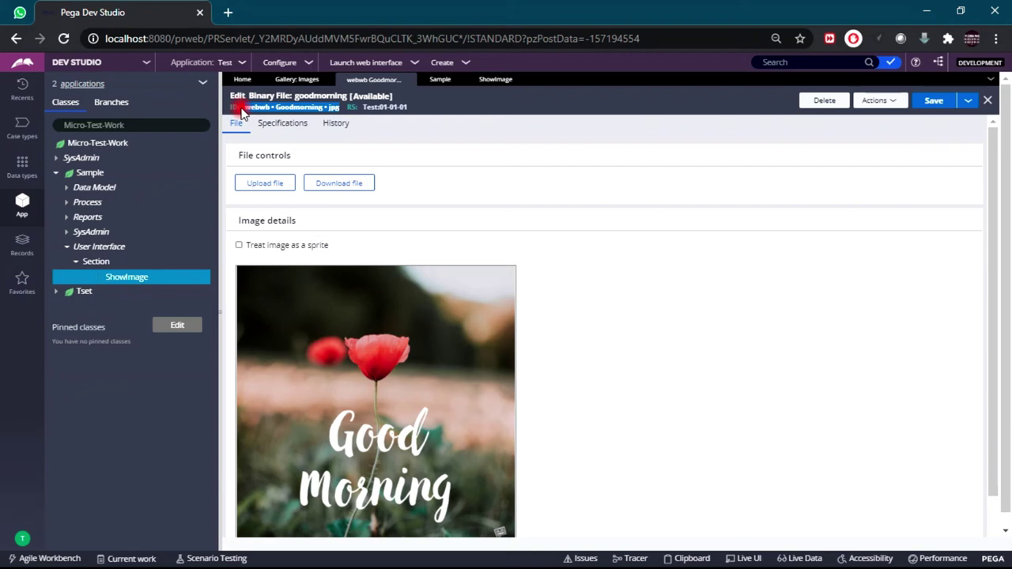
pyautogui.click(499, 80)
pyautogui.click(516, 291)
pyautogui.hotkey('ctrl', 'v')
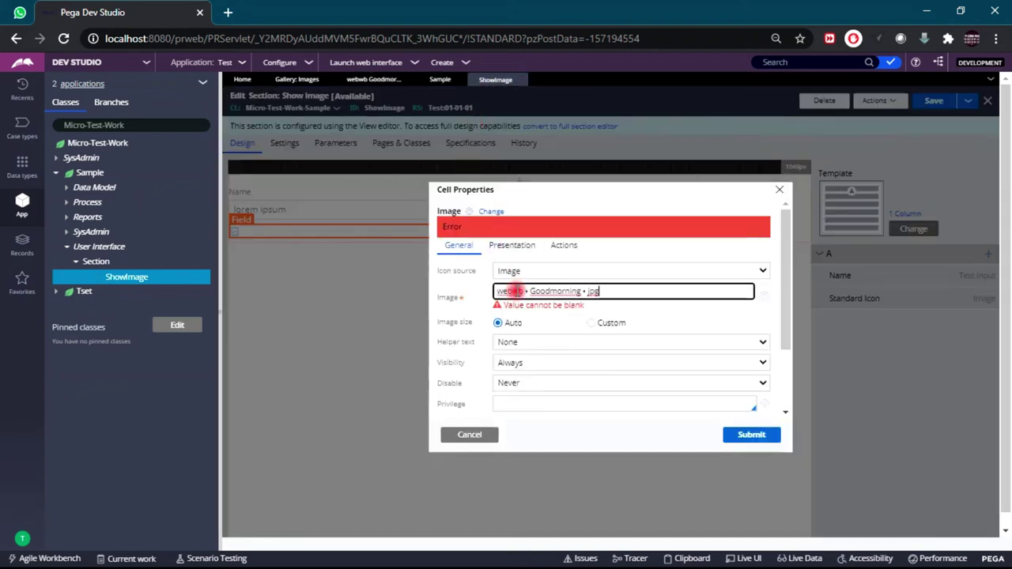
# Edit the image reference to webwb.Goodmorning.jpg, submit the cell properties and try to save the section.
pyautogui.click(586, 291)
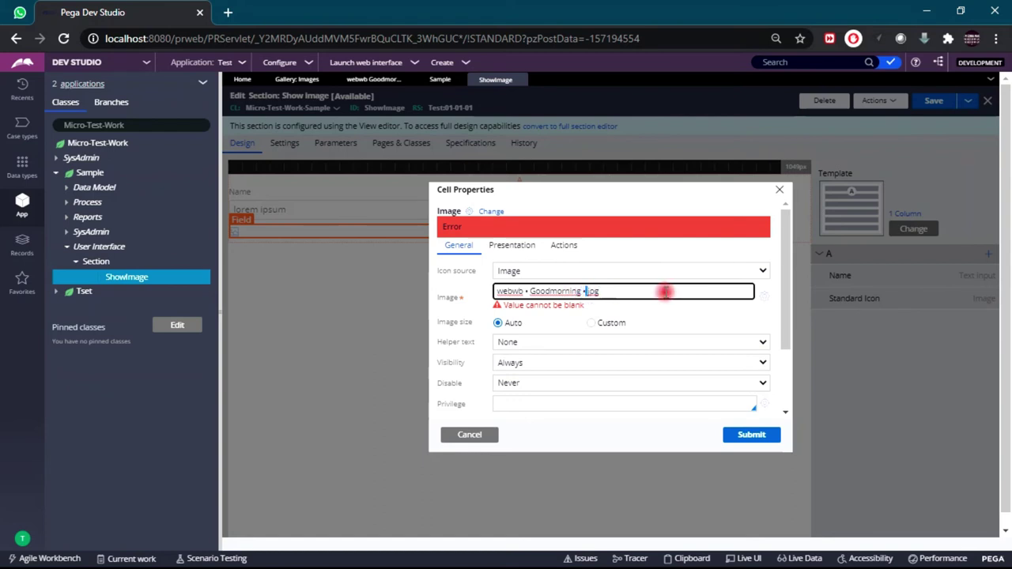
pyautogui.press('BackSpace')
pyautogui.press('BackSpace')
pyautogui.press('BackSpace')
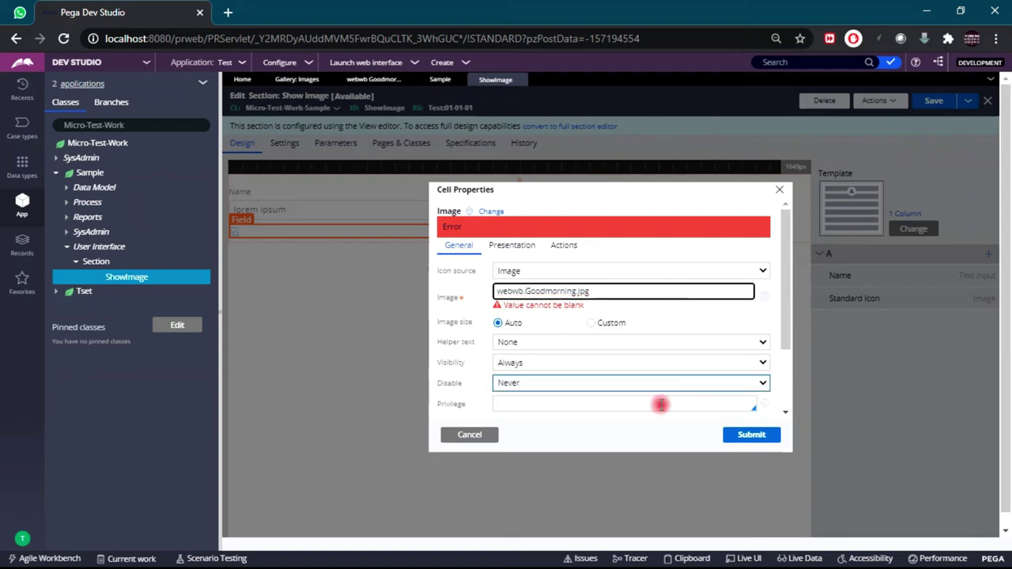
pyautogui.click(739, 432)
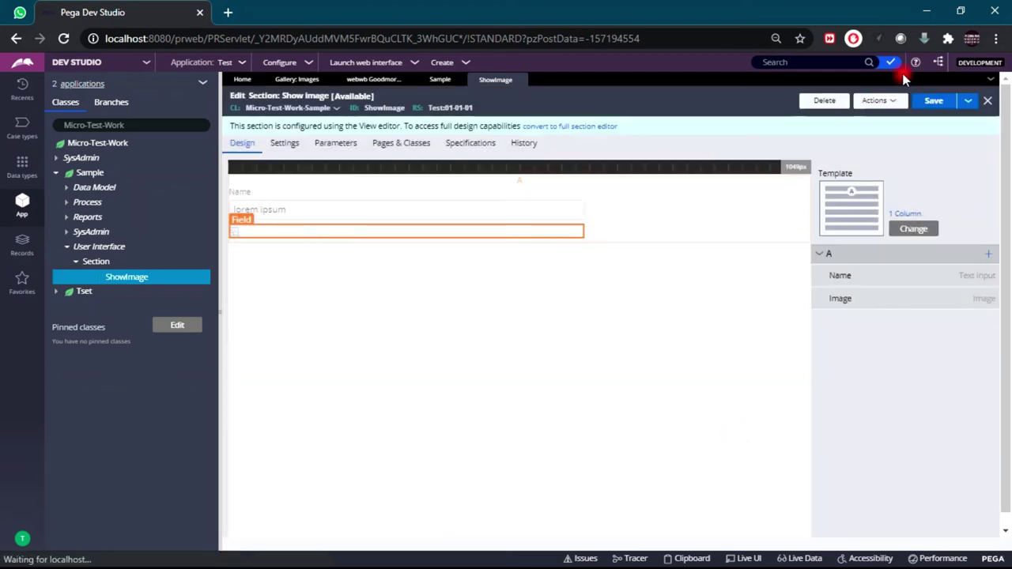
pyautogui.click(932, 101)
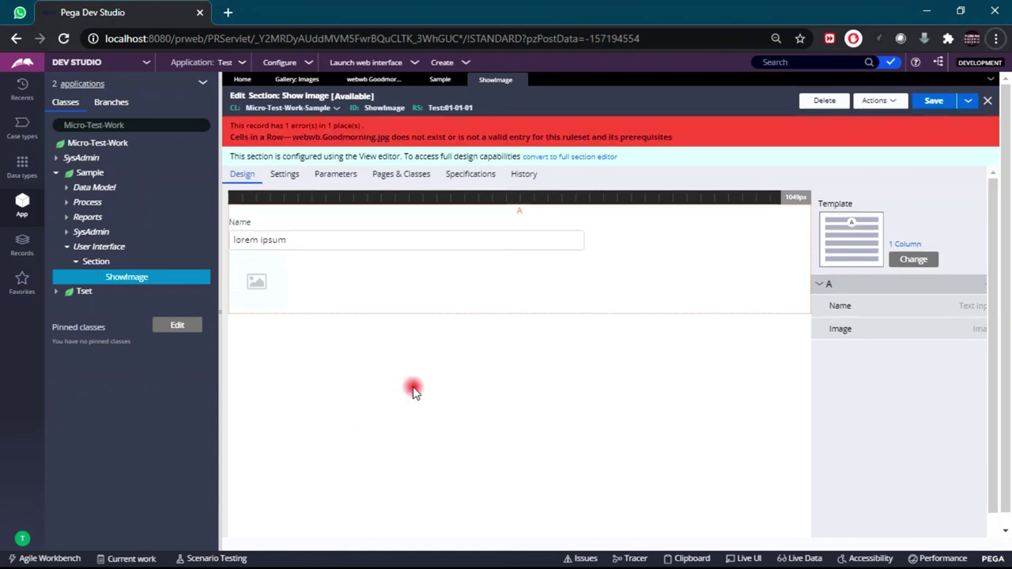
# Correct the control's image reference to webwb/Goodmorning.jpg and save the section.
pyautogui.doubleClick(372, 268)
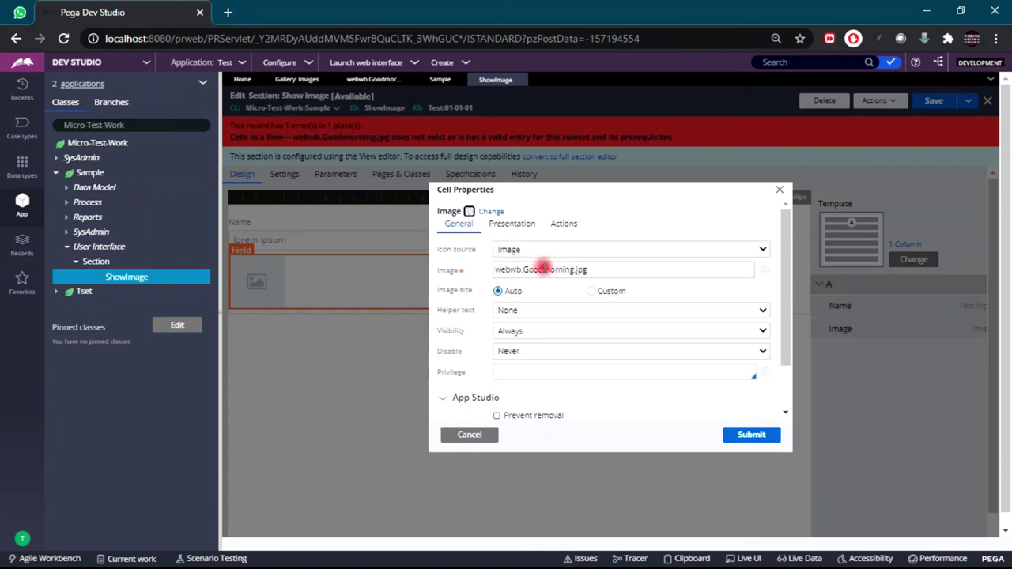
pyautogui.doubleClick(525, 270)
pyautogui.click(676, 281)
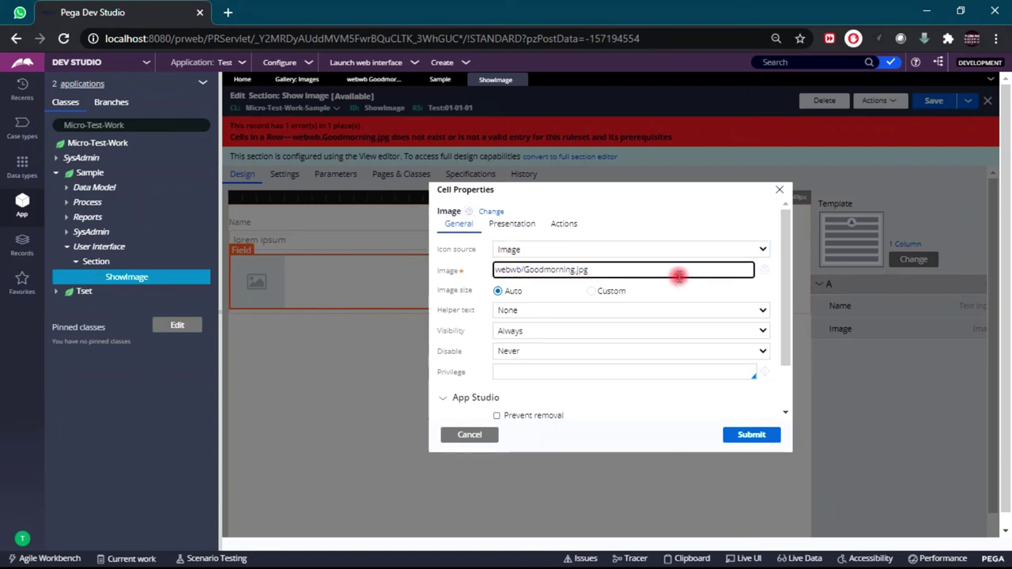
pyautogui.click(737, 431)
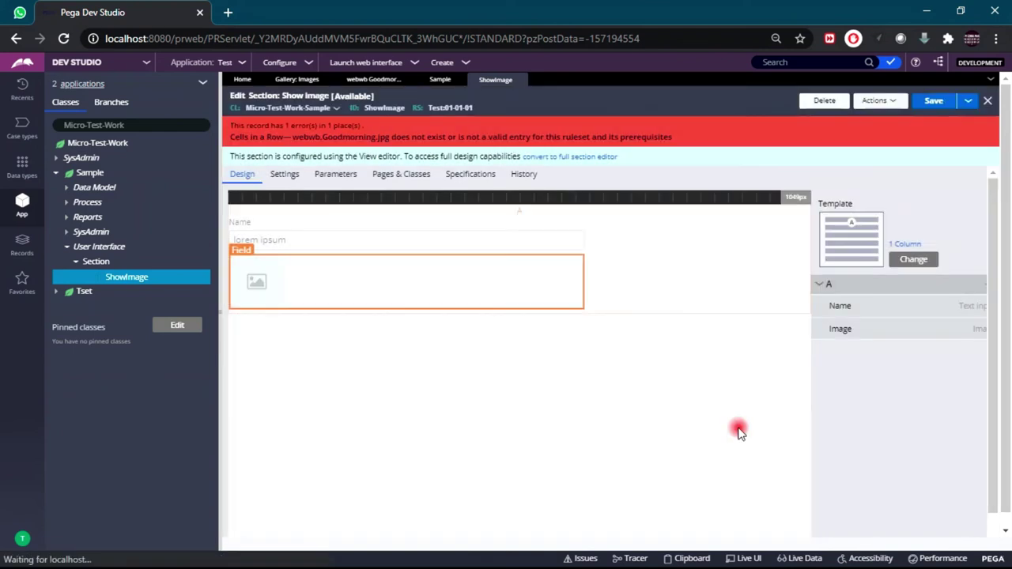
pyautogui.click(931, 110)
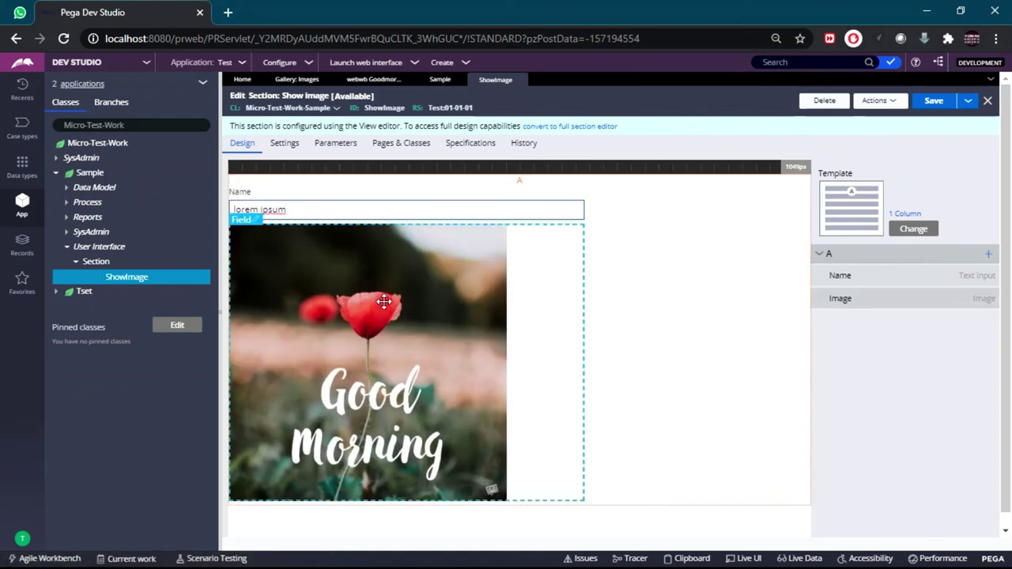
# Preview the ShowImage section in a maximized window, check the image, and close the preview.
pyautogui.click(879, 107)
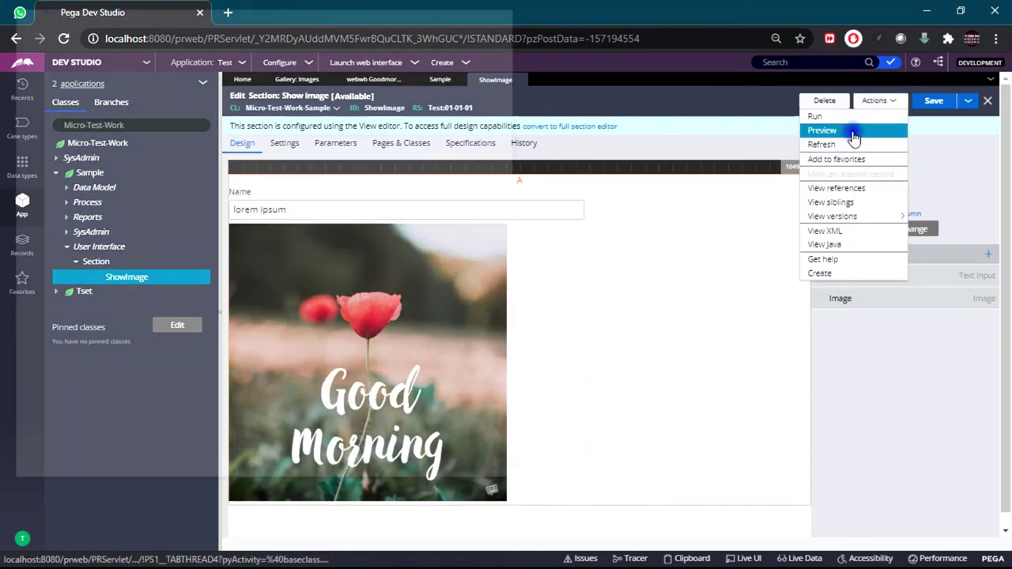
pyautogui.click(854, 131)
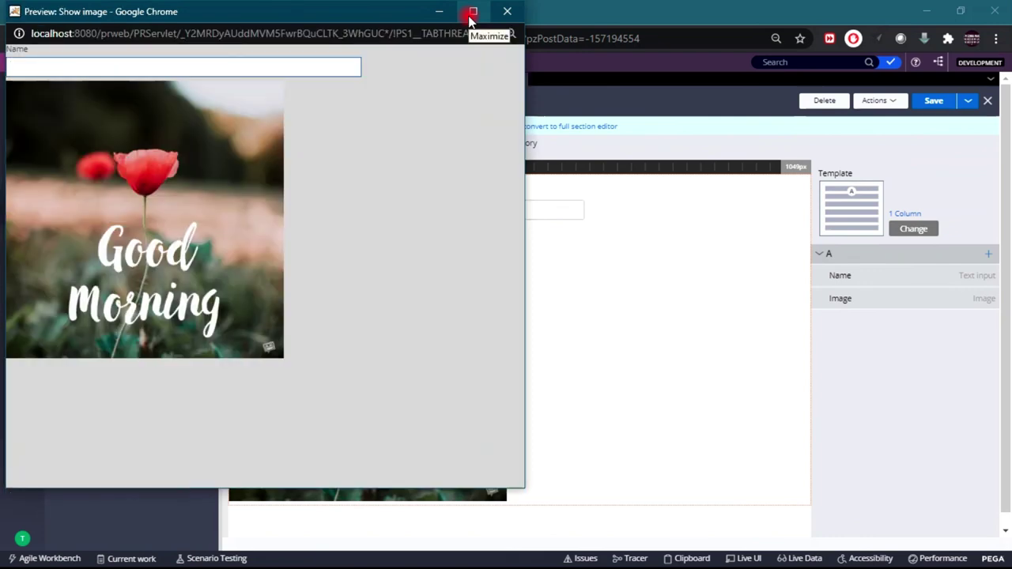
pyautogui.click(472, 13)
pyautogui.click(165, 230)
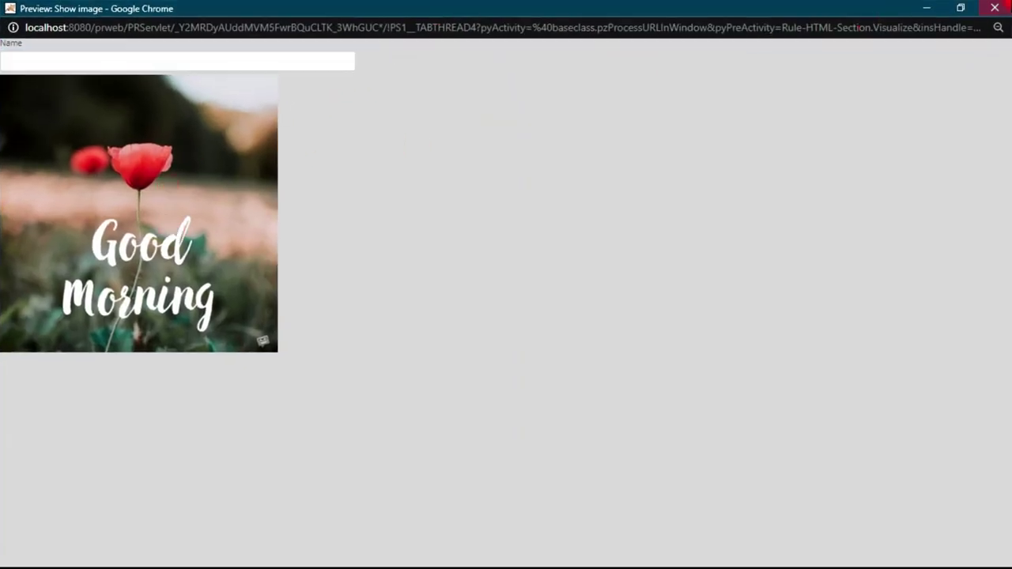
pyautogui.click(995, 8)
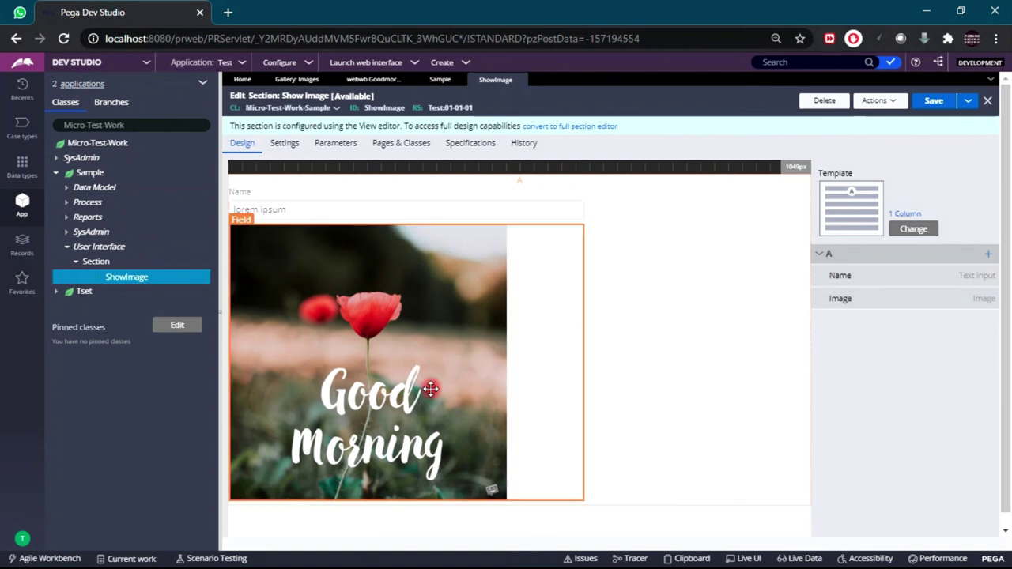
# Give the image a custom size of 100 px width and 100 px height, and save the section.
pyautogui.doubleClick(430, 388)
pyautogui.click(607, 270)
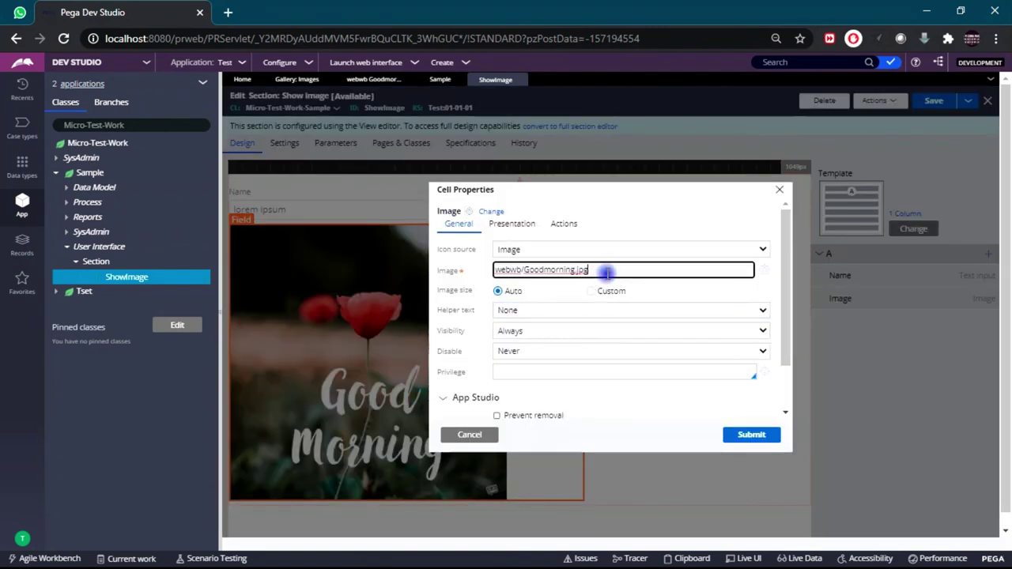
pyautogui.click(591, 291)
pyautogui.click(534, 311)
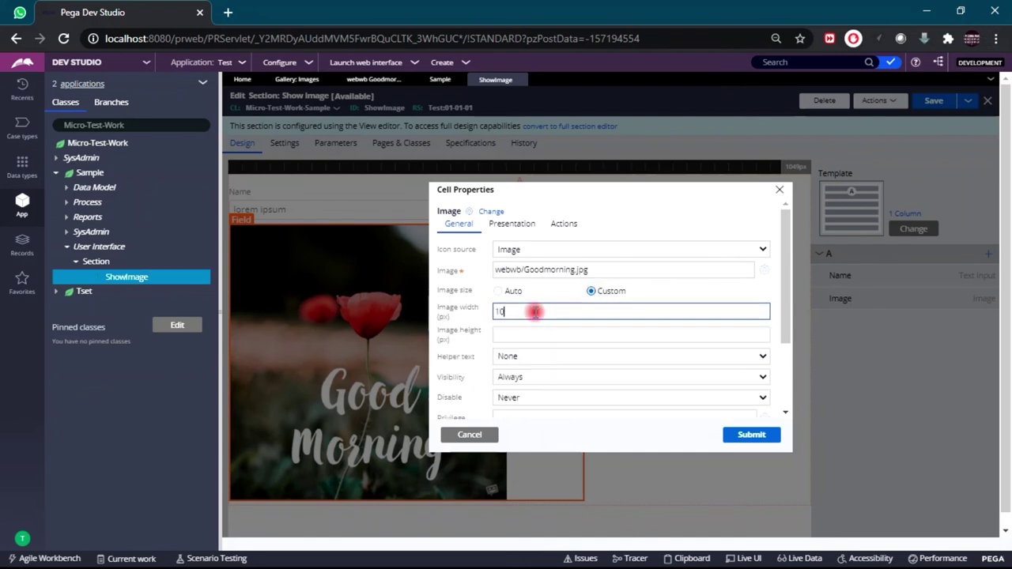
pyautogui.click(523, 333)
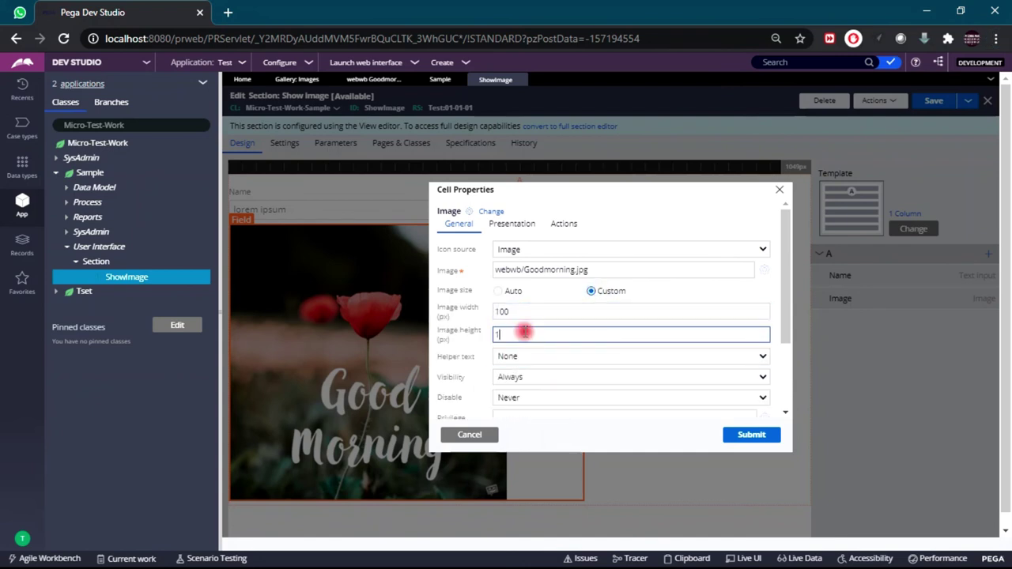
pyautogui.click(751, 434)
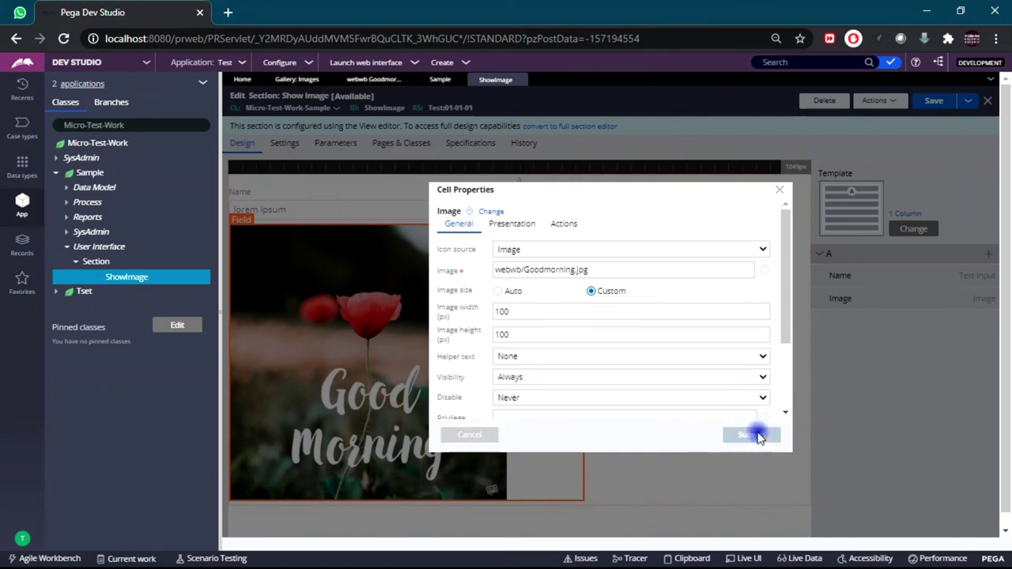
pyautogui.click(936, 99)
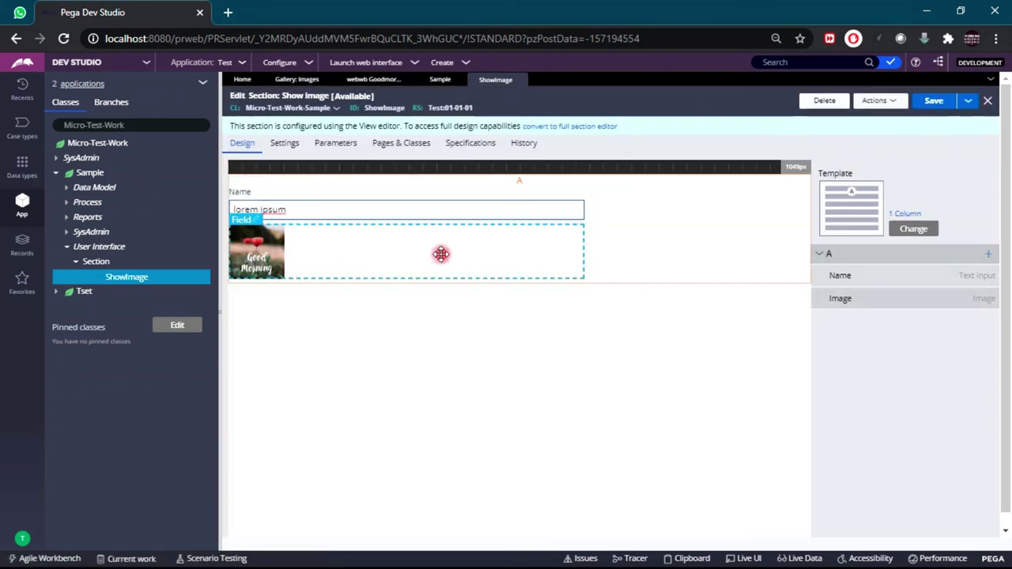
# Set the image's helper text to Overlay / Tooltip on hover with the value Good Morning, and save the section.
pyautogui.doubleClick(348, 259)
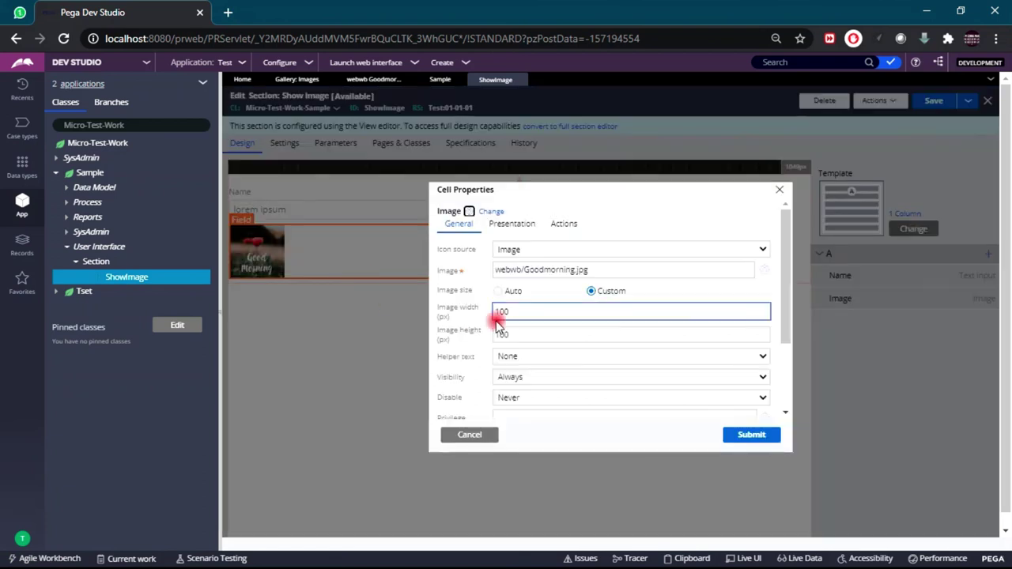
pyautogui.scroll(-2, 519, 380)
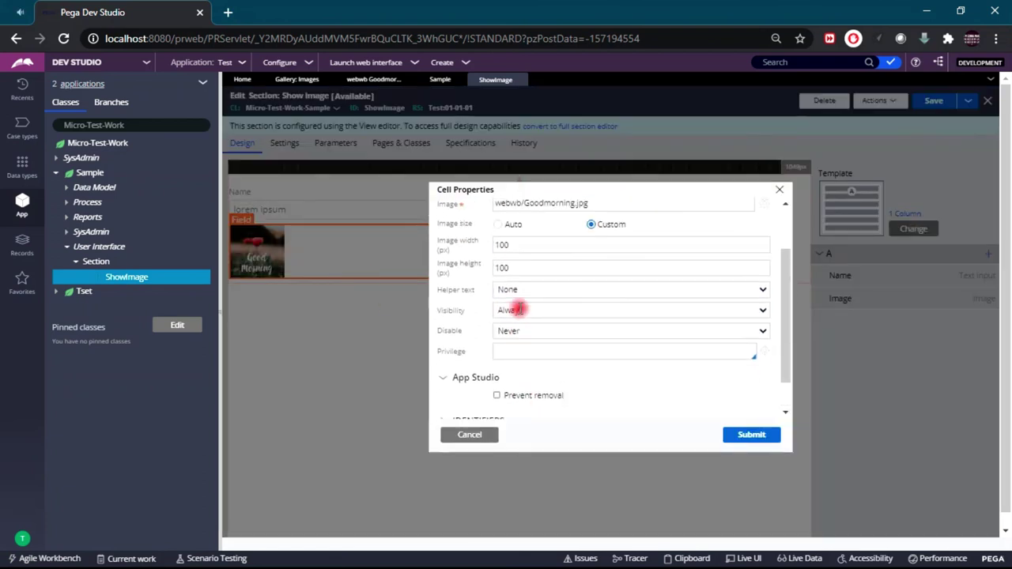
pyautogui.scroll(1, 520, 309)
pyautogui.scroll(1, 520, 306)
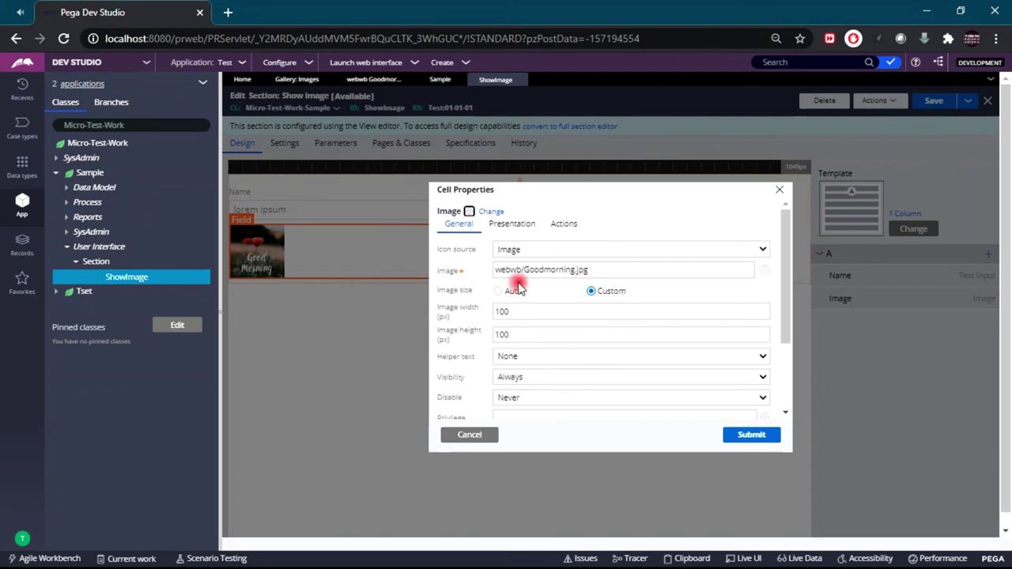
pyautogui.scroll(-2, 529, 300)
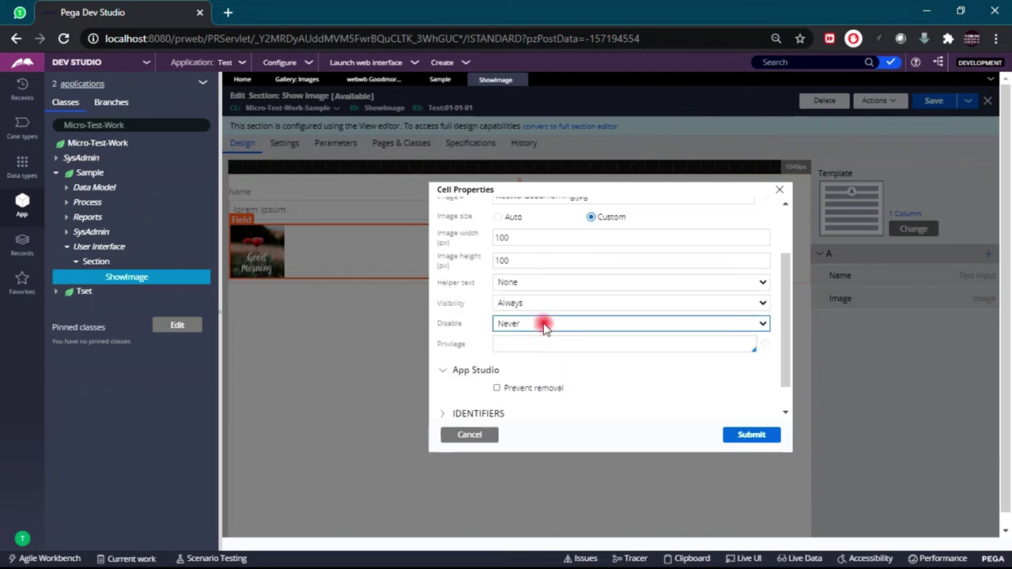
pyautogui.click(542, 285)
pyautogui.click(542, 311)
pyautogui.click(542, 306)
pyautogui.write('Good Morning')
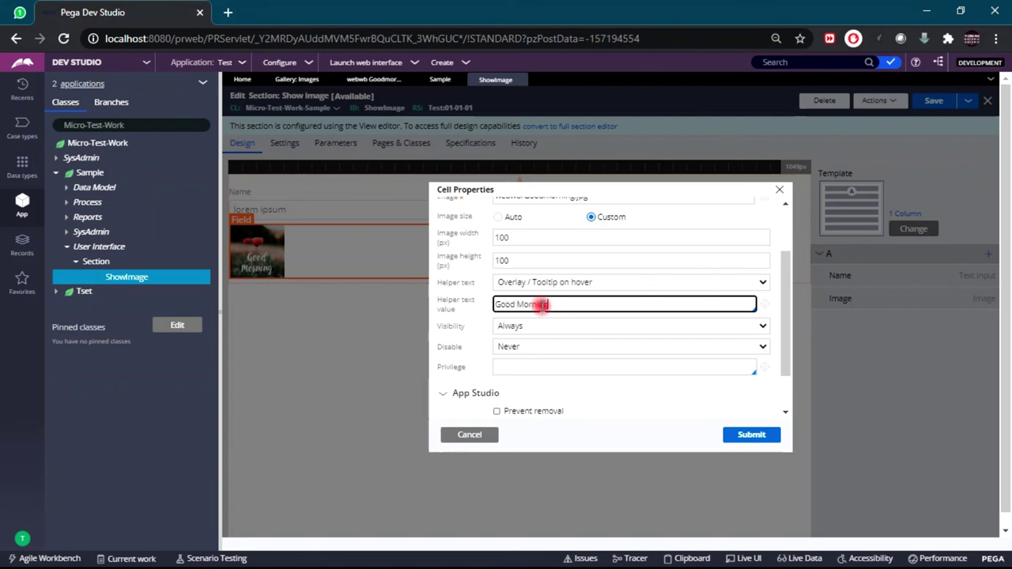
pyautogui.click(751, 435)
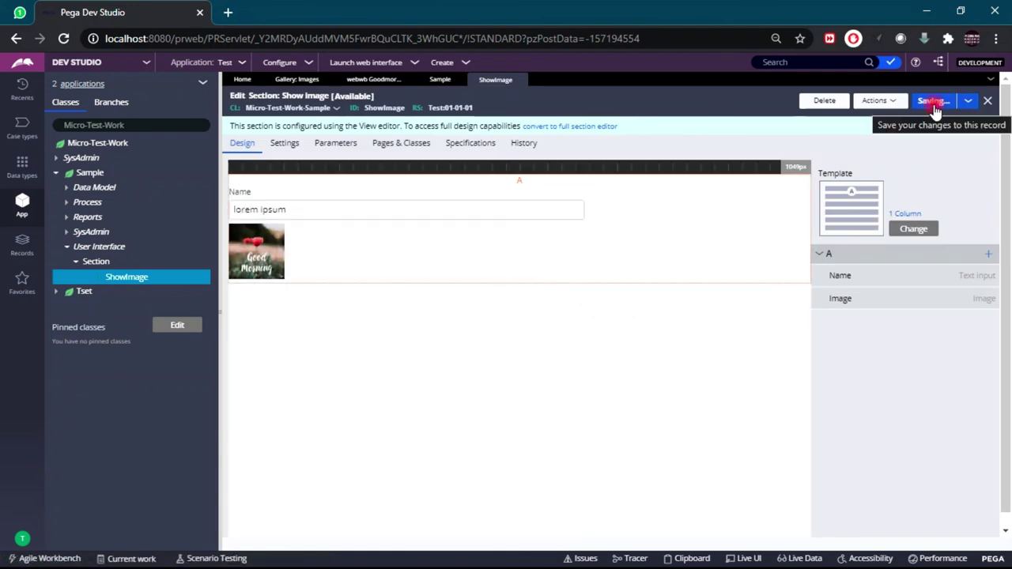
pyautogui.click(933, 102)
# Preview the section again to check the resized image and its tooltip, and close the preview.
pyautogui.click(869, 103)
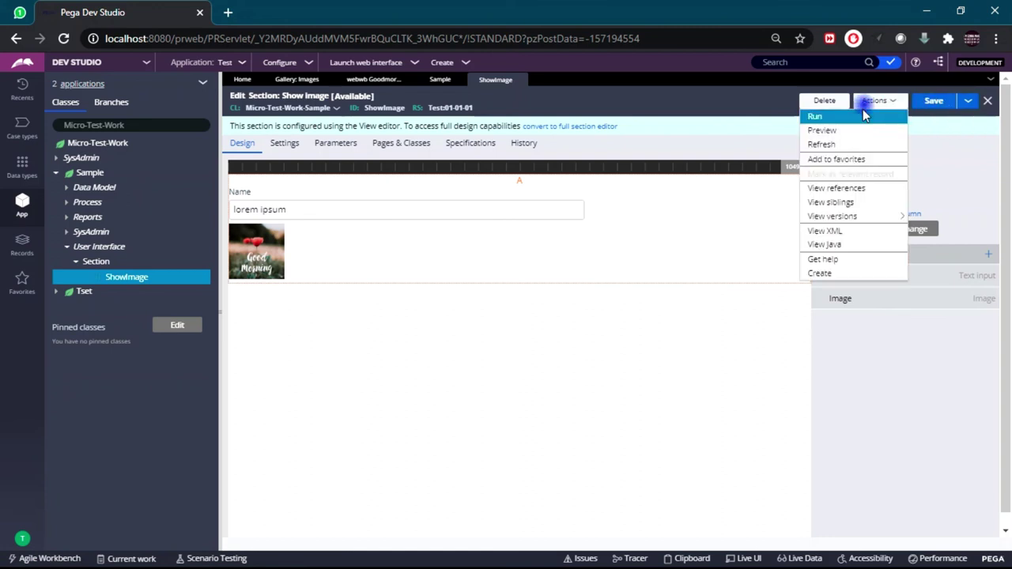
pyautogui.click(851, 132)
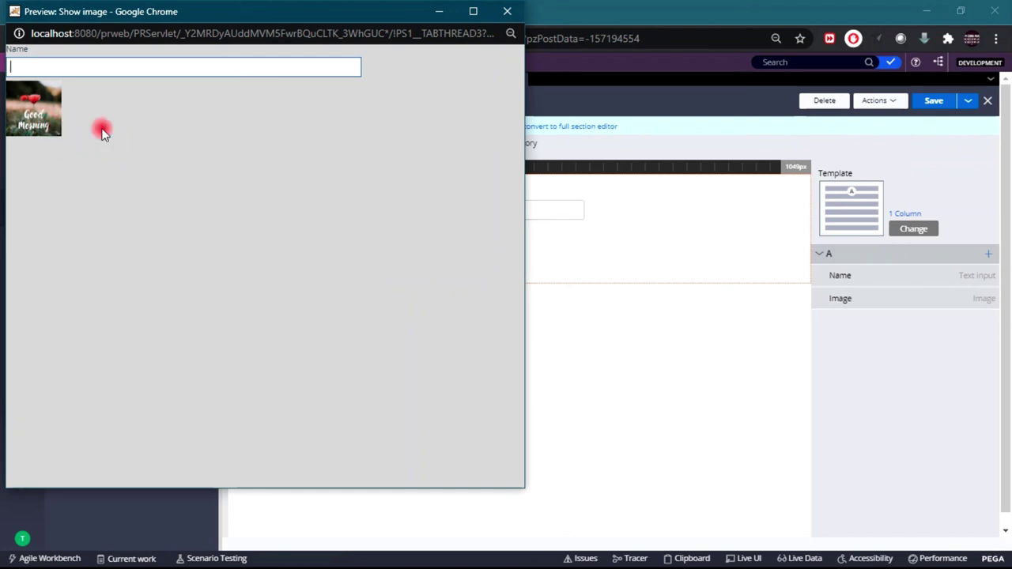
pyautogui.click(507, 11)
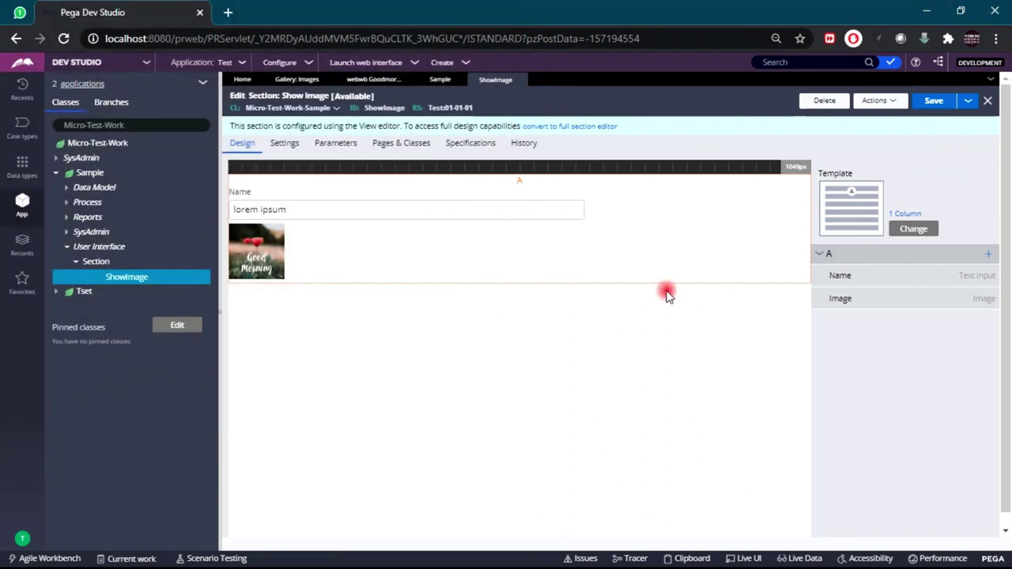